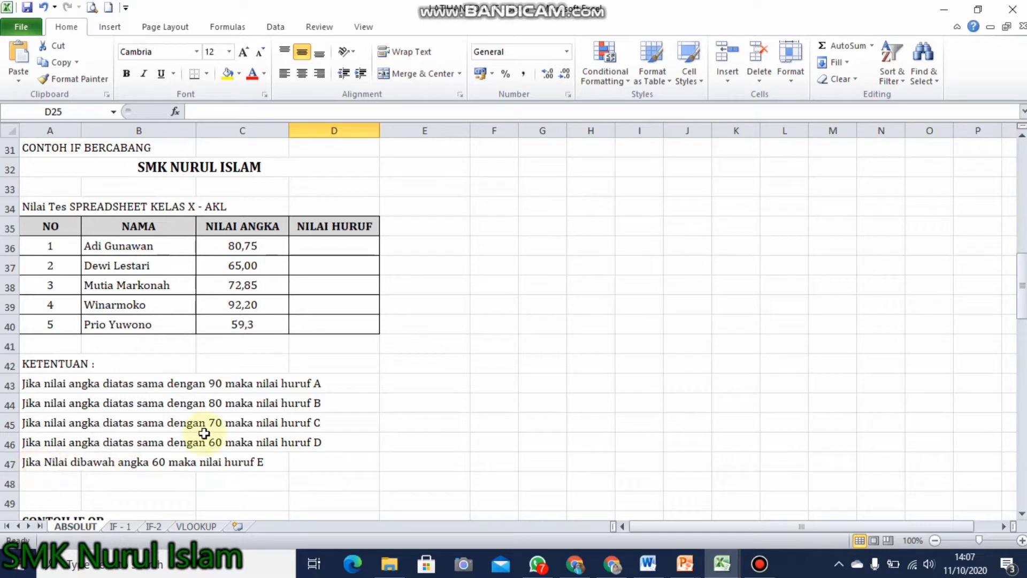
Start an IF formula in D36 that returns "A" when C36>=90, using semicolons as argument separators.
{"action": "left_click", "coordinate": [328, 246]}
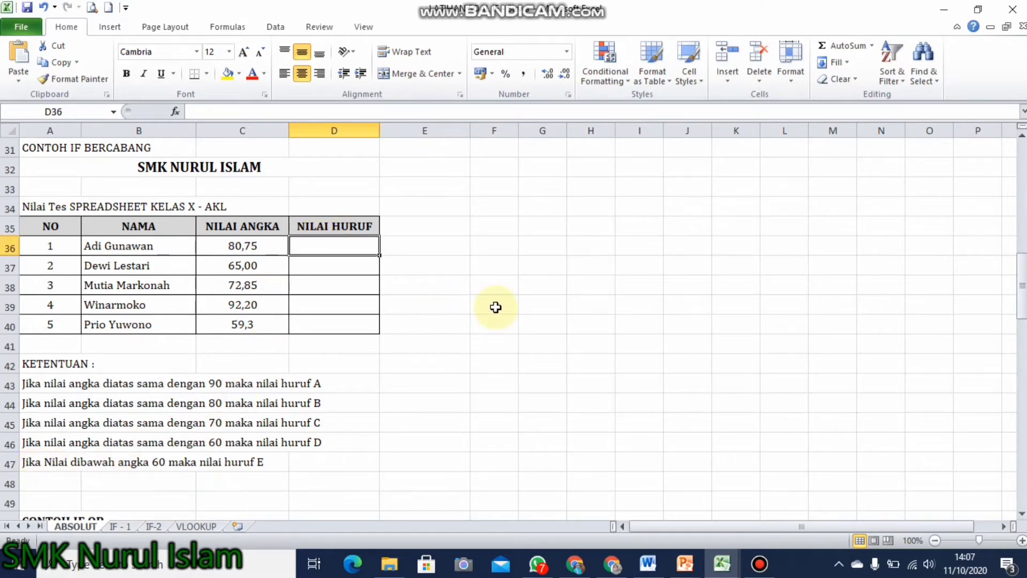
{"action": "type", "text": "="}
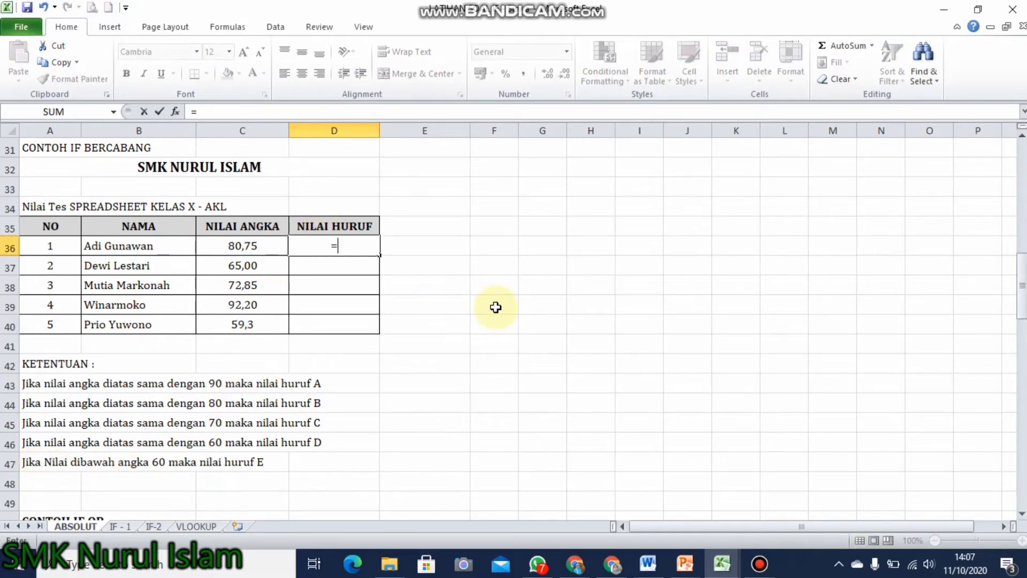
{"action": "type", "text": "IF"}
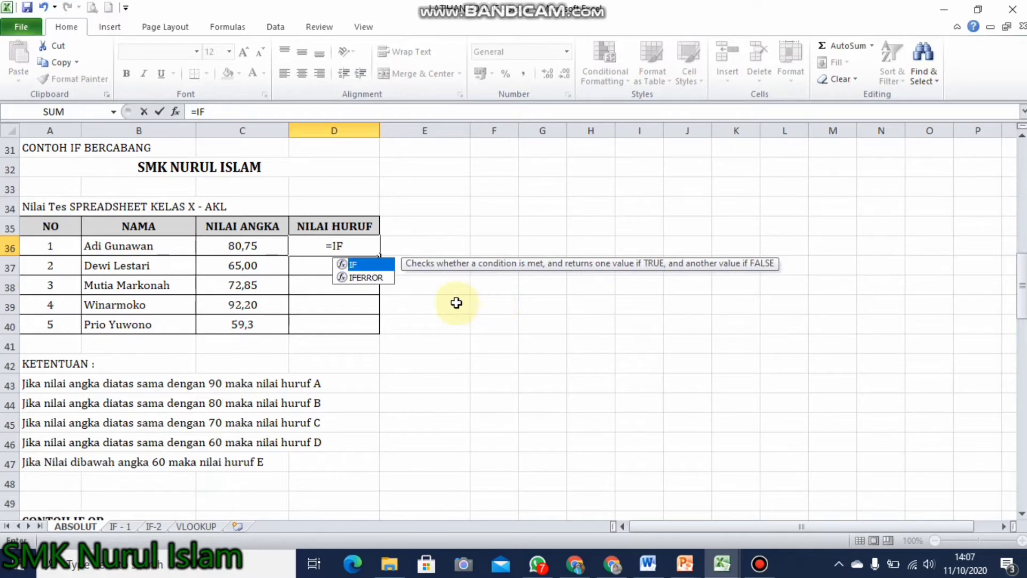
{"action": "type", "text": "("}
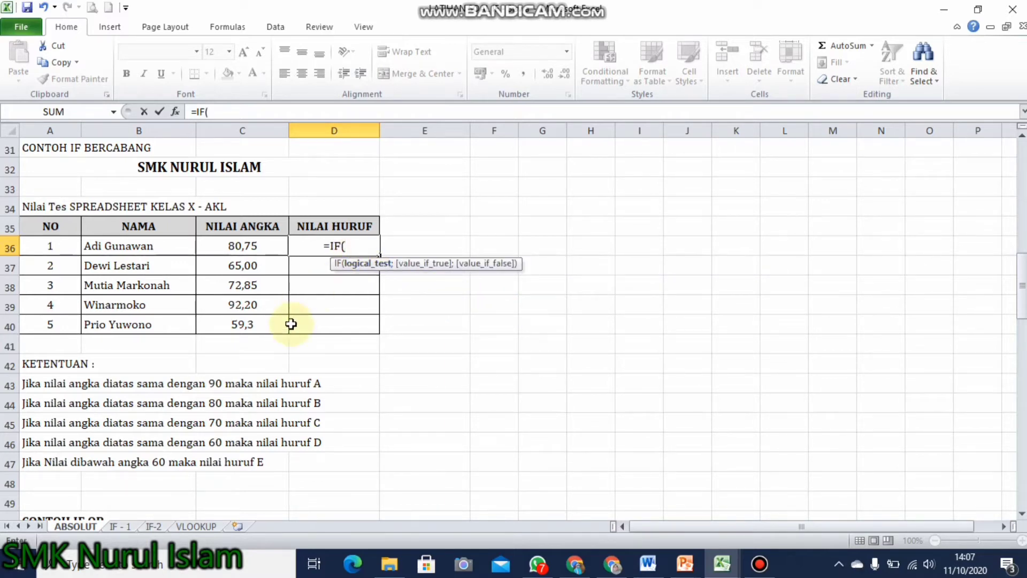
{"action": "left_click", "coordinate": [252, 246]}
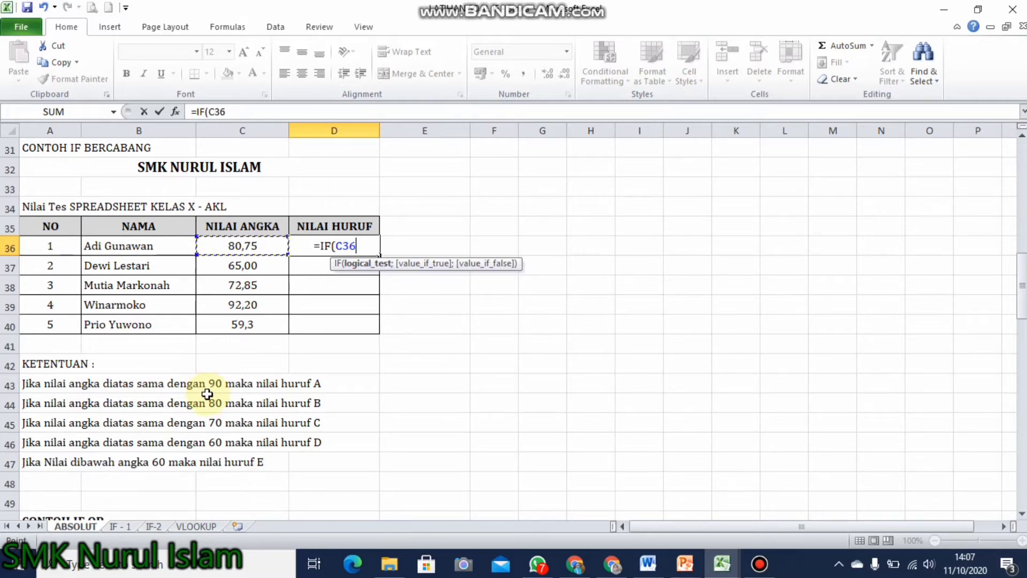
{"action": "type", "text": ">"}
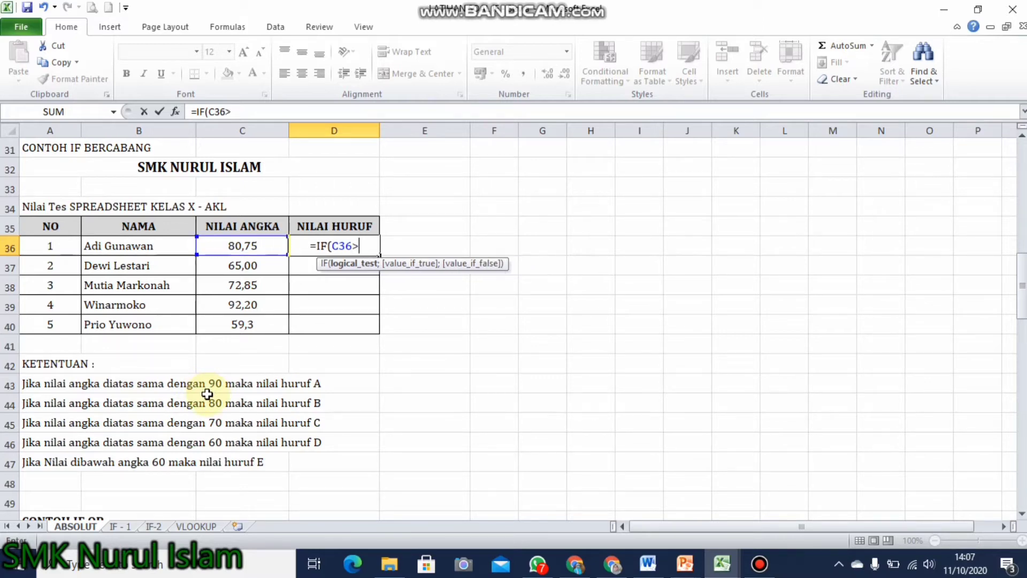
{"action": "type", "text": "="}
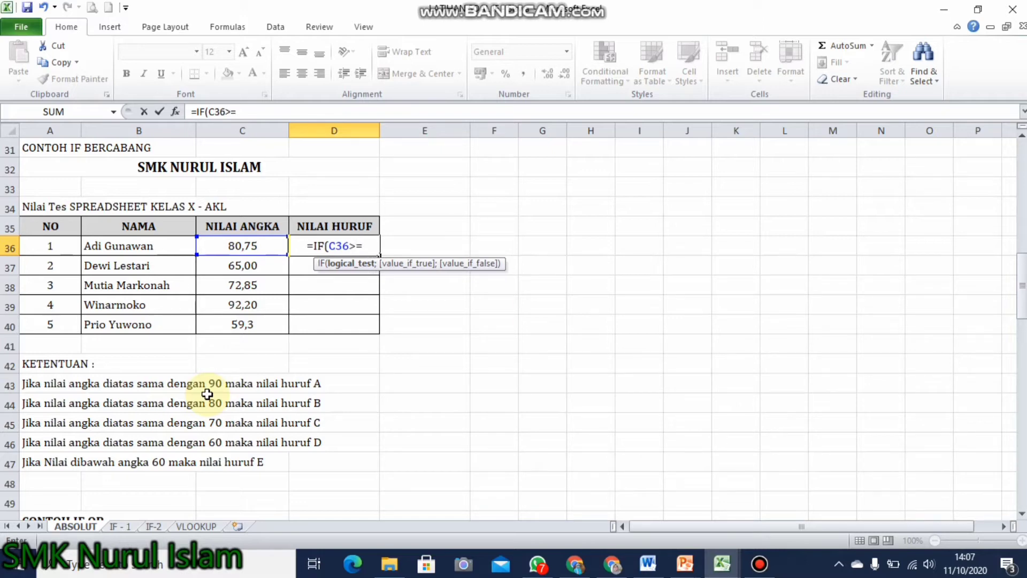
{"action": "type", "text": "90"}
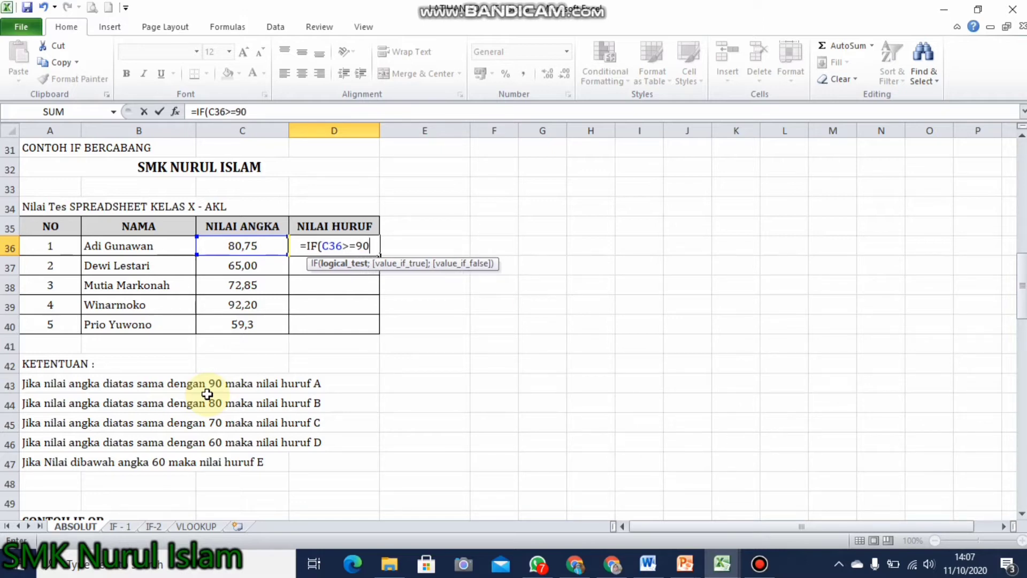
{"action": "type", "text": ";"}
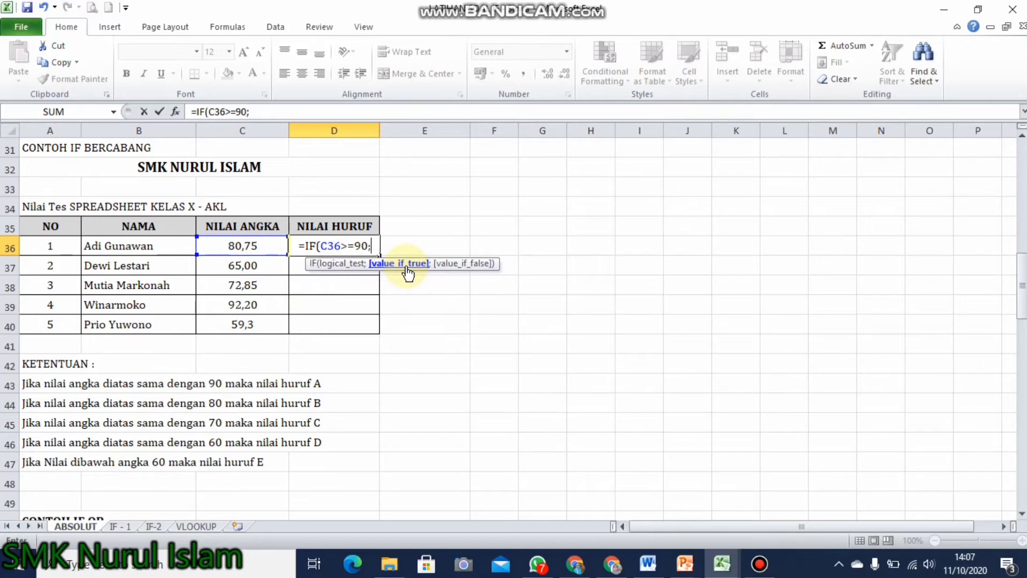
{"action": "type", "text": "\""}
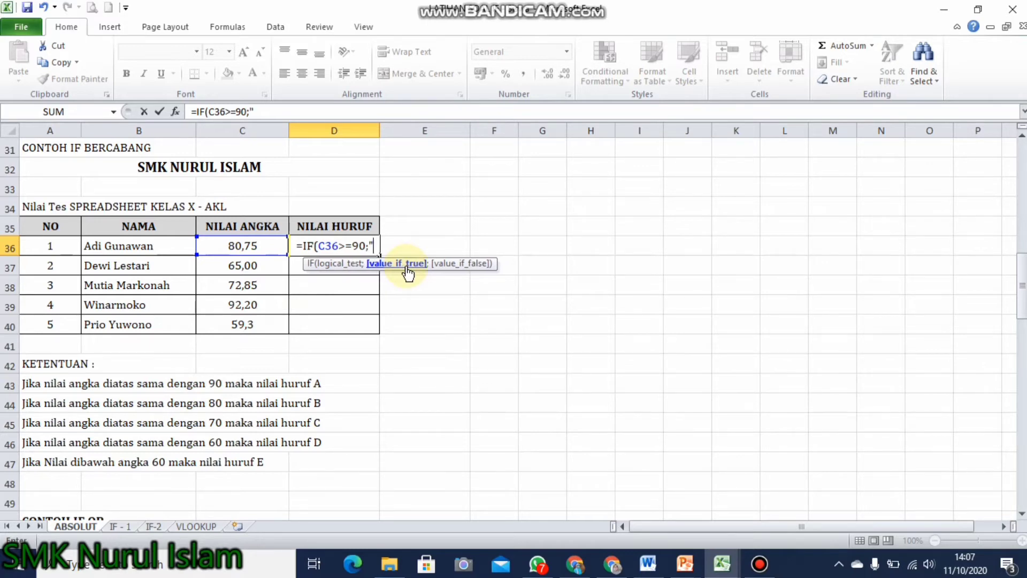
{"action": "type", "text": "A\""}
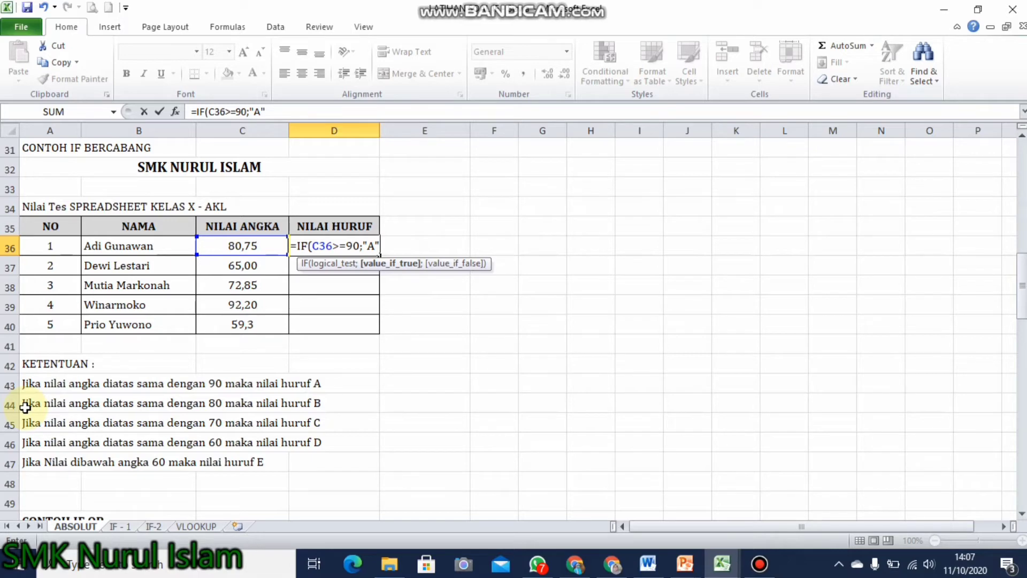
Nest a second IF as the false argument of D36's formula, returning "B" when C36>=80.
{"action": "type", "text": ";"}
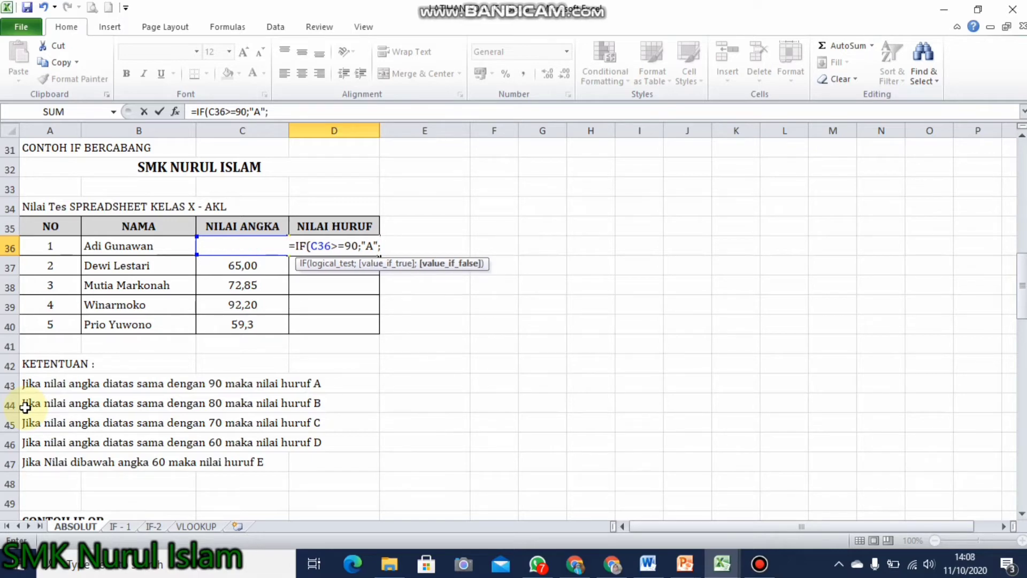
{"action": "type", "text": "IF"}
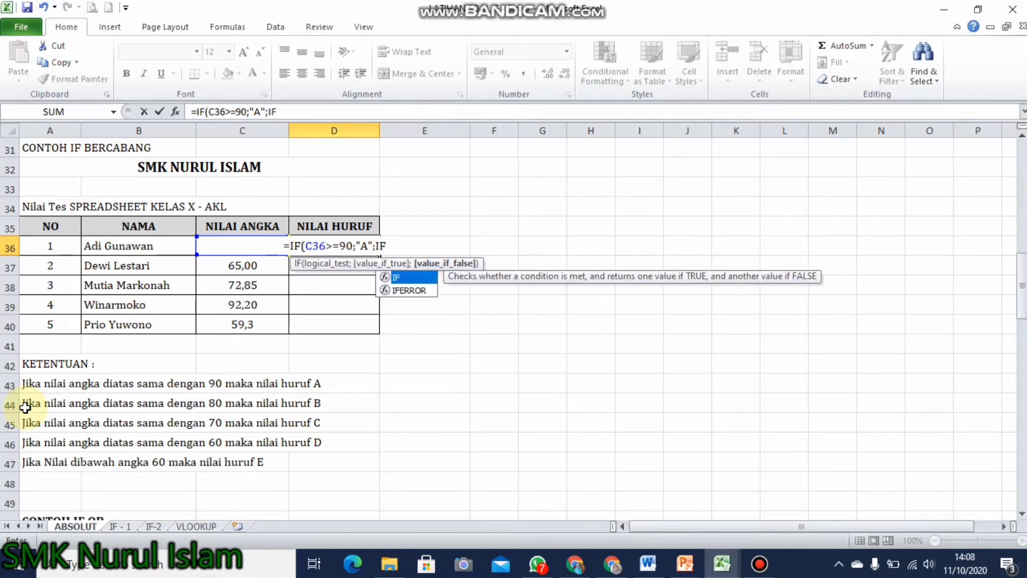
{"action": "type", "text": "("}
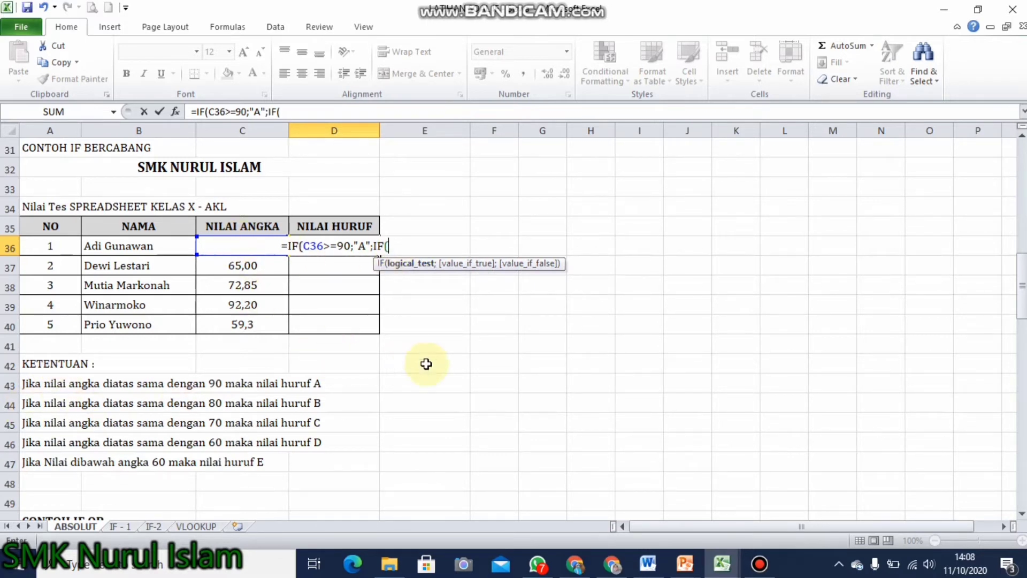
{"action": "type", "text": "C36"}
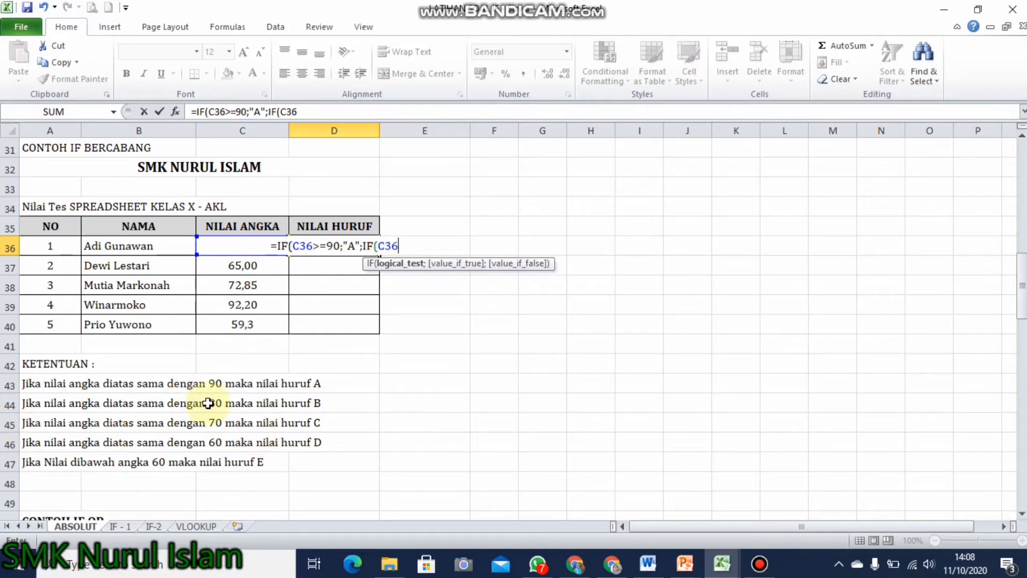
{"action": "type", "text": ">="}
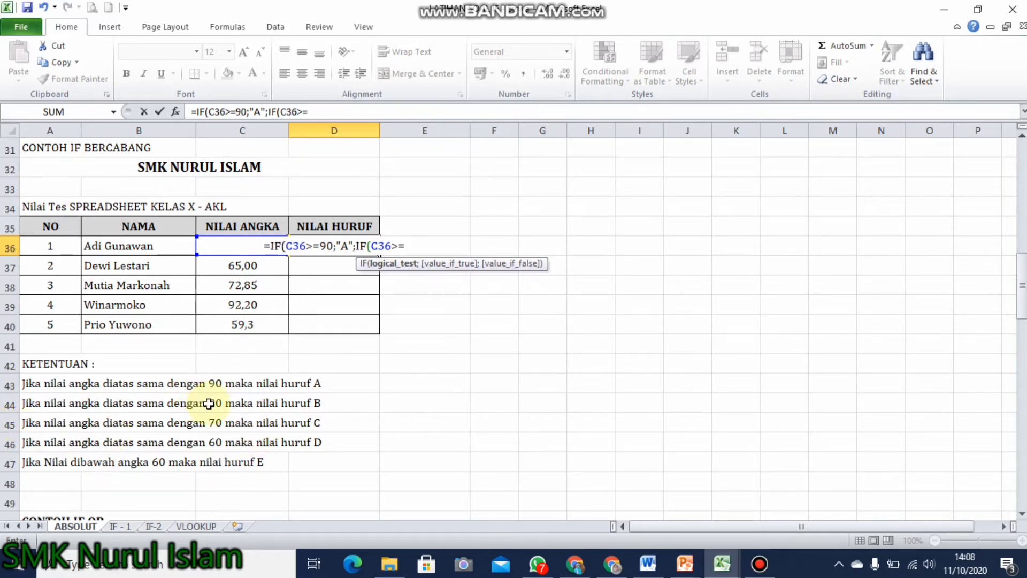
{"action": "type", "text": "80"}
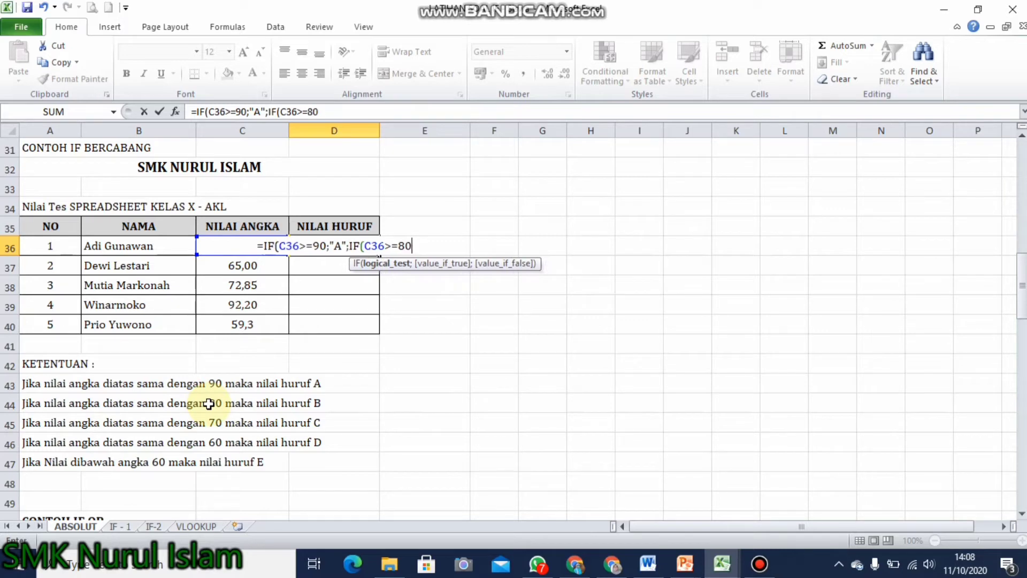
{"action": "type", "text": ";"}
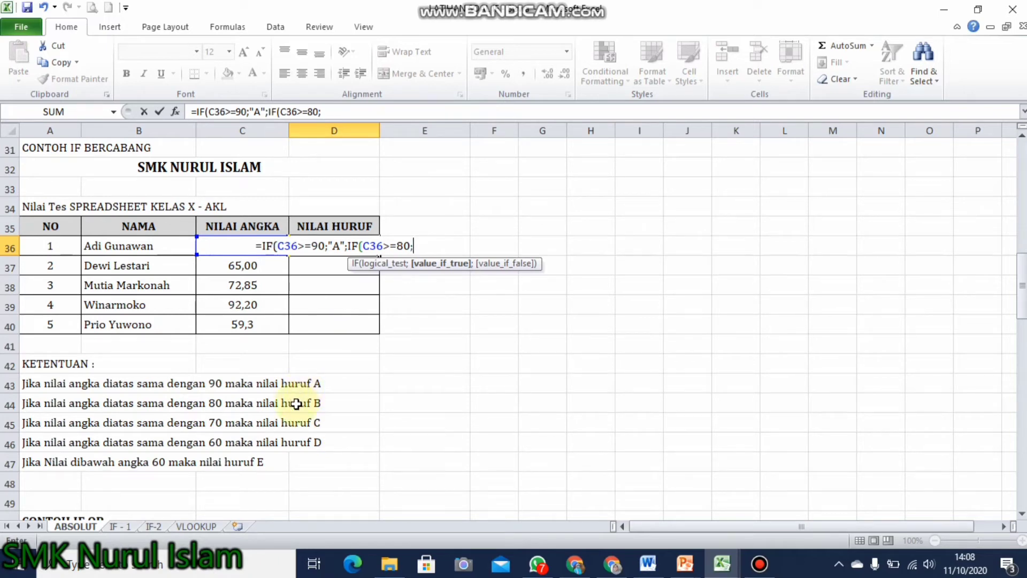
{"action": "type", "text": "\"B"}
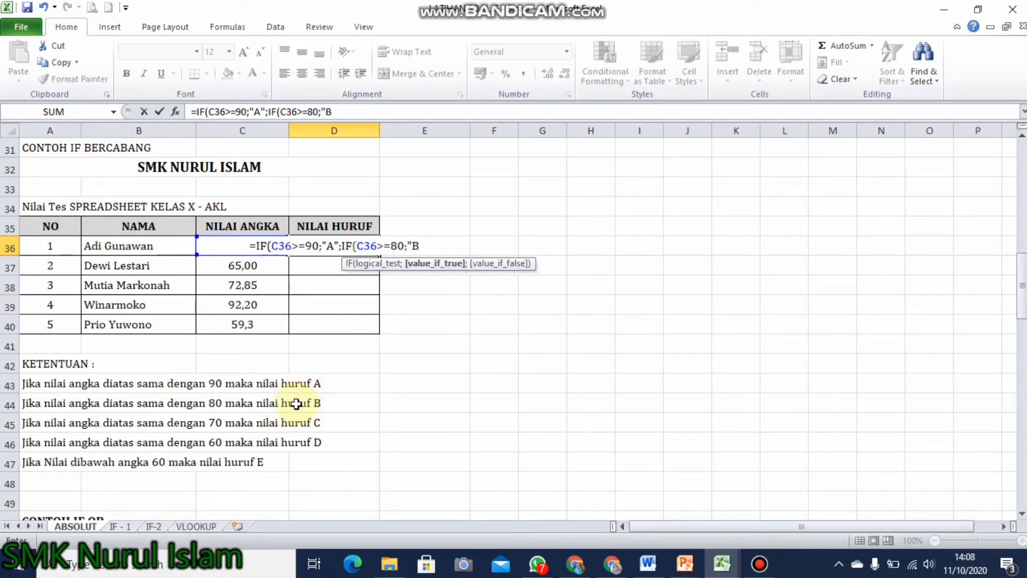
{"action": "type", "text": "\""}
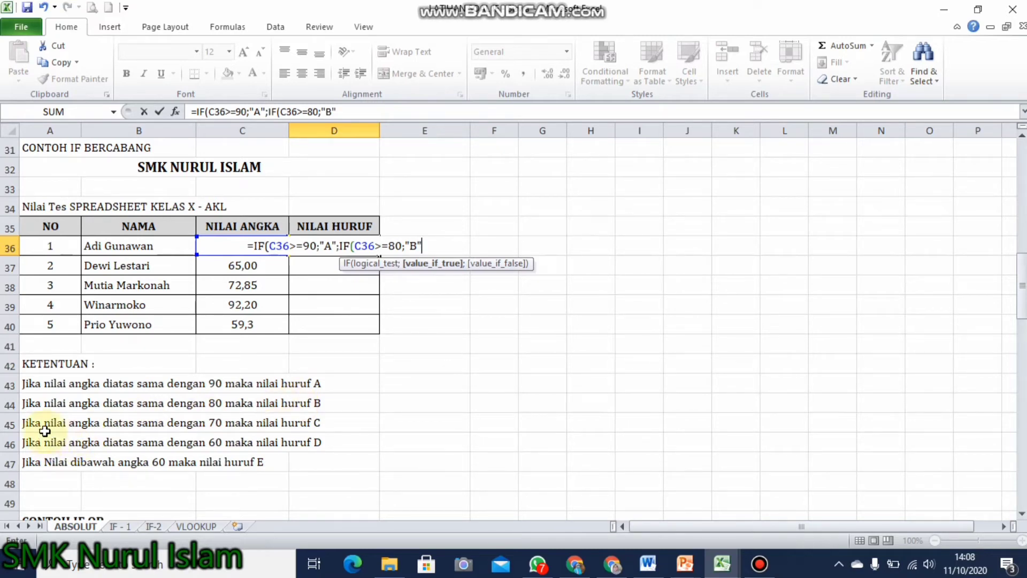
Nest a third IF in D36's formula that returns "C" when C36>=70, ending with the separator for its false argument.
{"action": "type", "text": ";IF"}
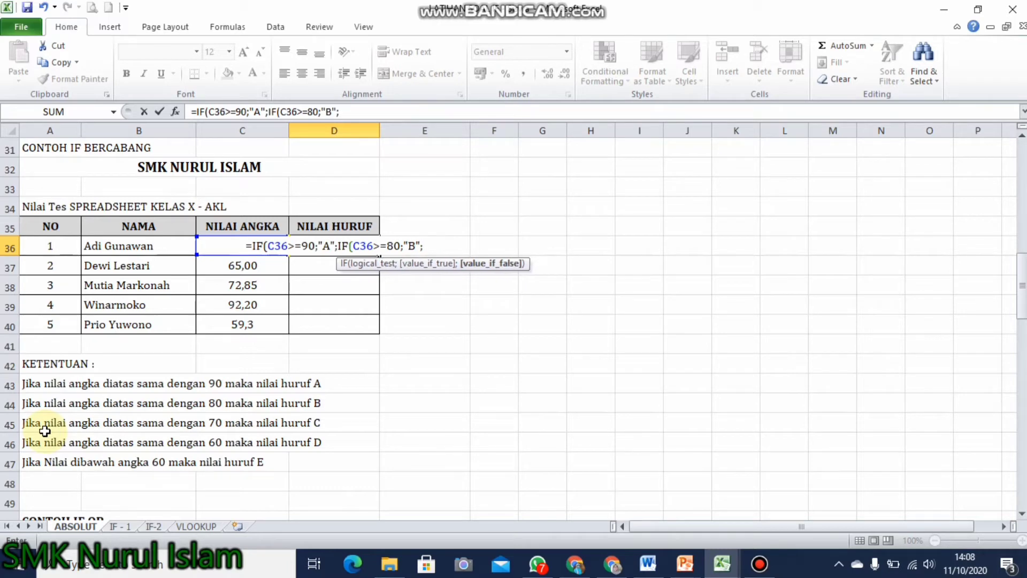
{"action": "type", "text": "("}
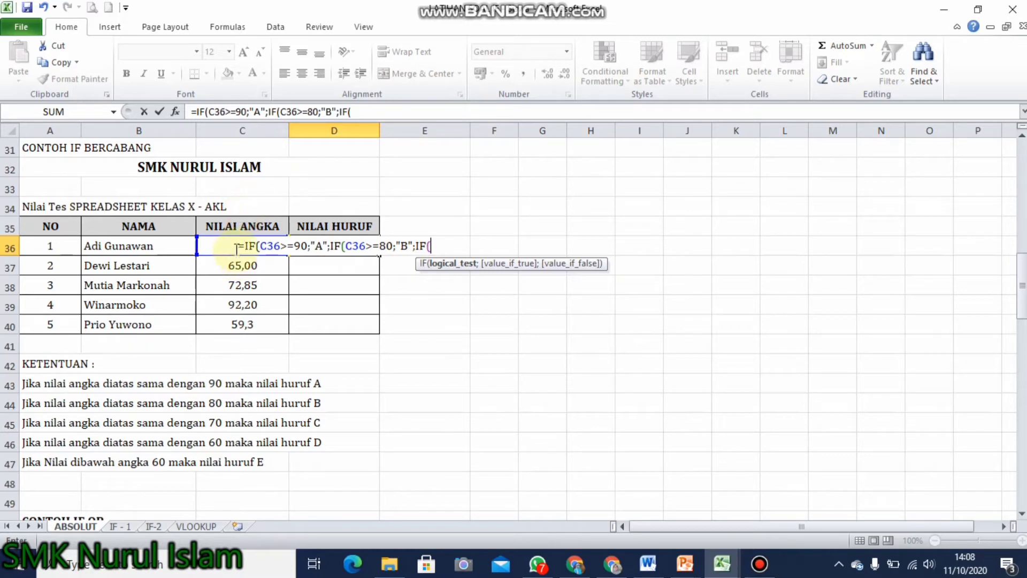
{"action": "type", "text": "C36"}
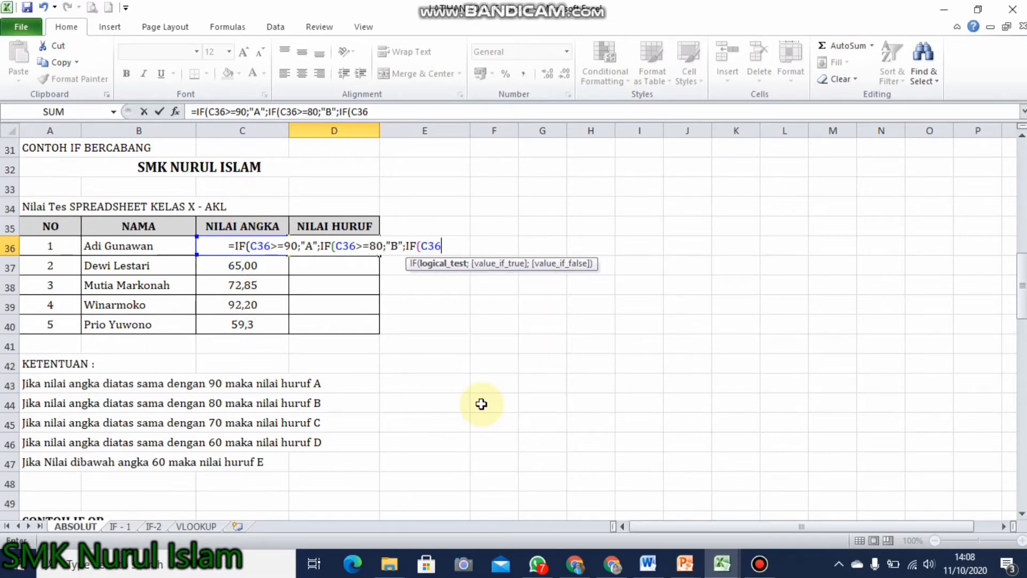
{"action": "type", "text": ">"}
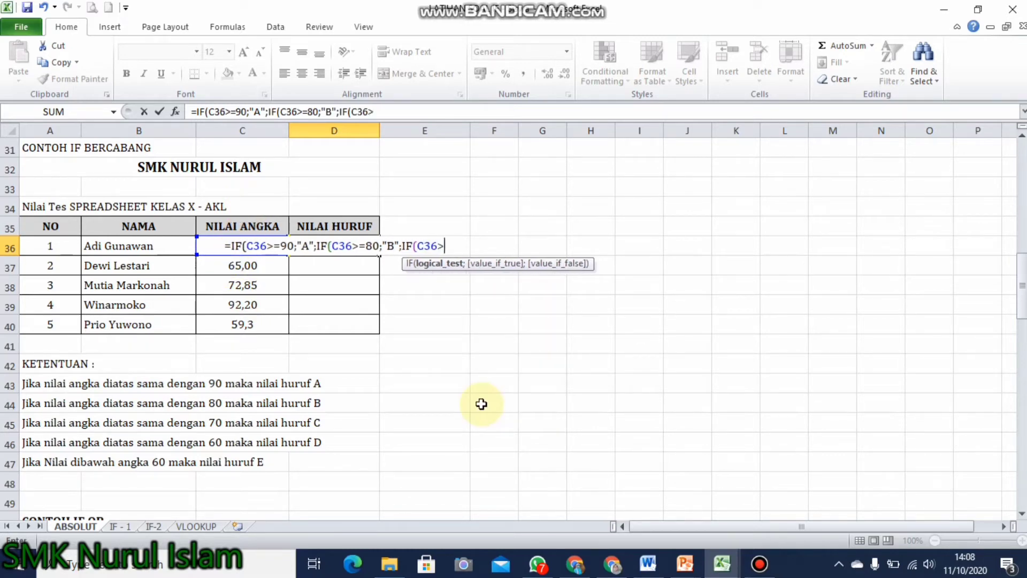
{"action": "type", "text": "="}
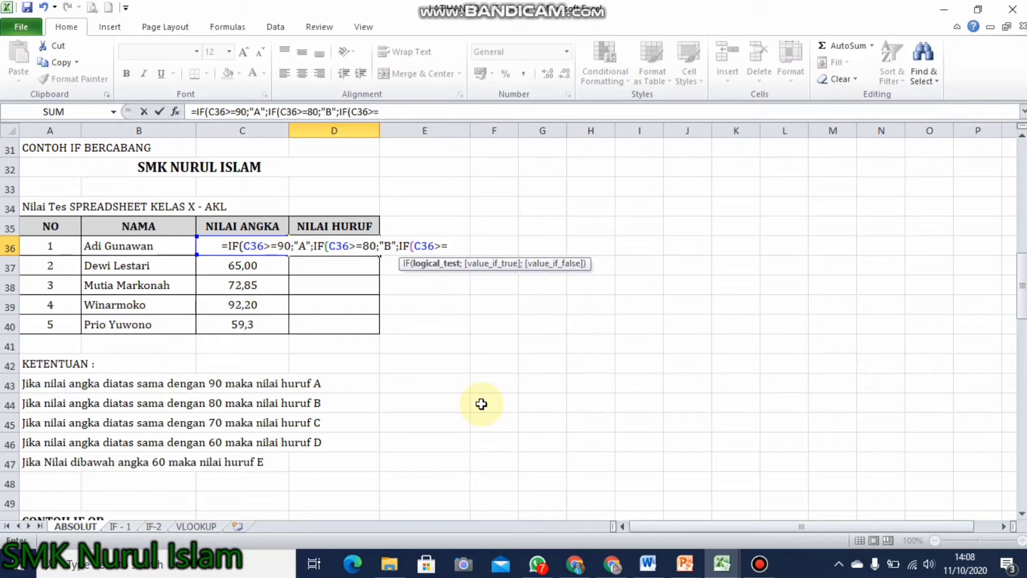
{"action": "type", "text": "70"}
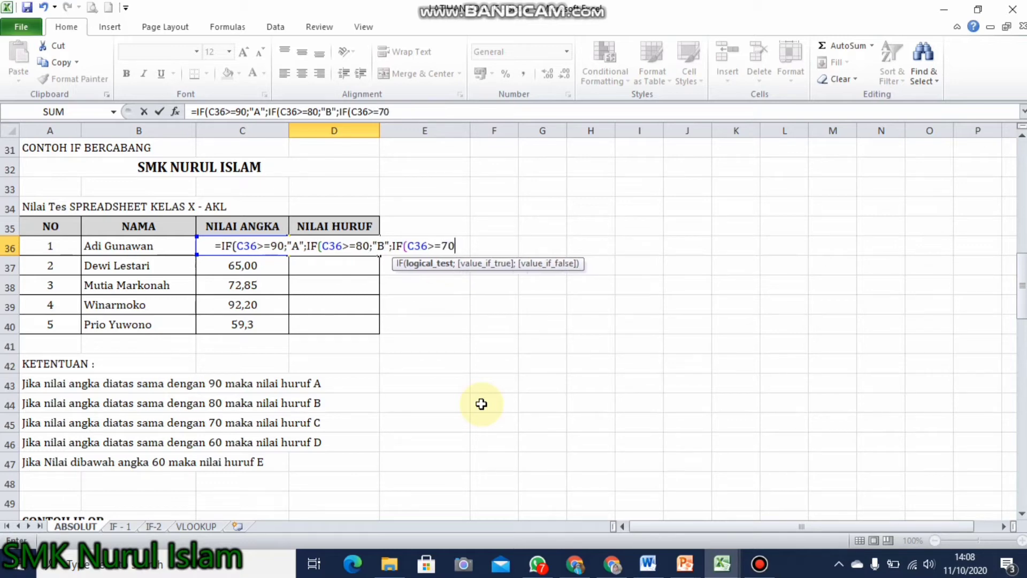
{"action": "type", "text": ";"}
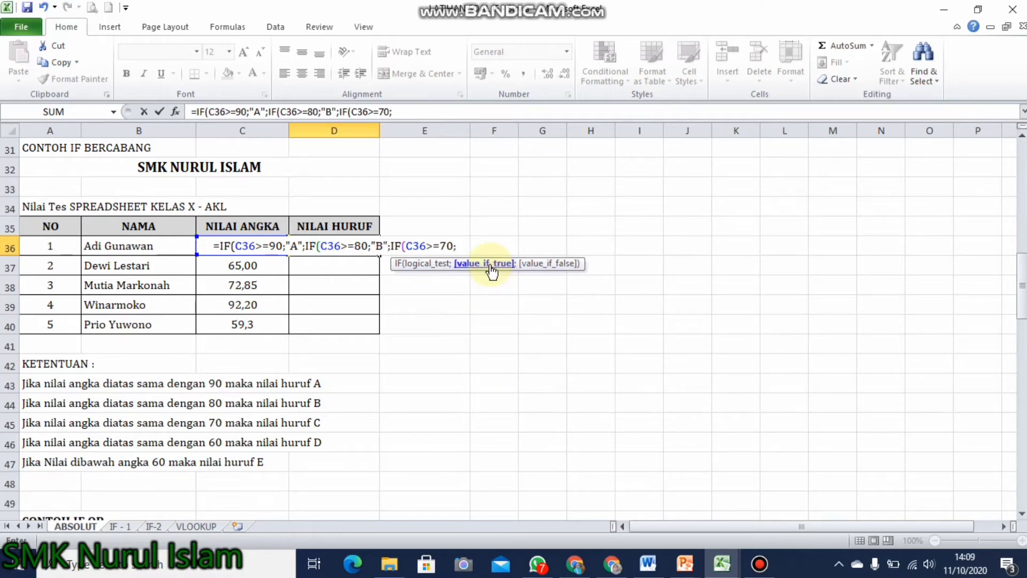
{"action": "type", "text": "\"C"}
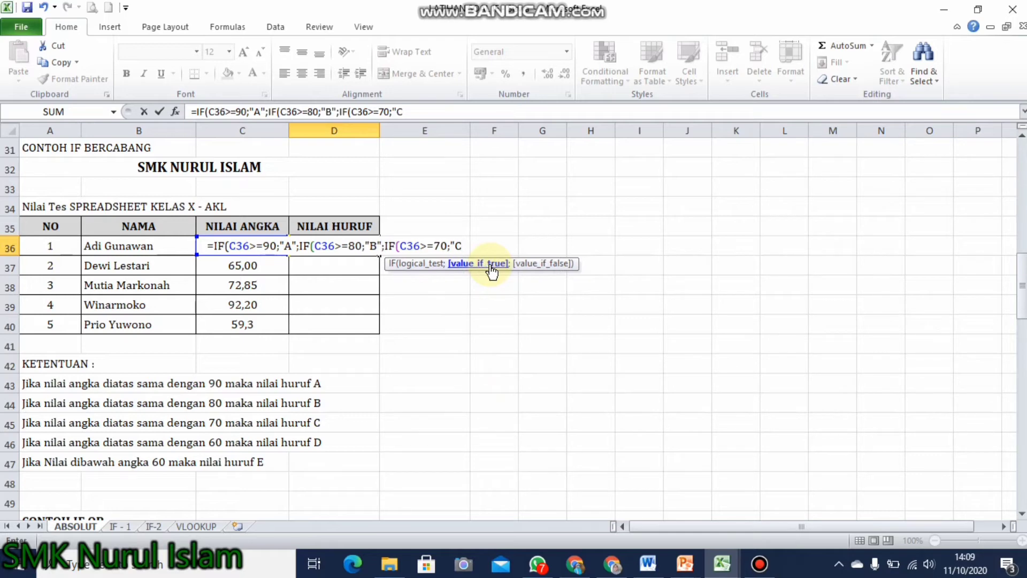
{"action": "type", "text": "\";"}
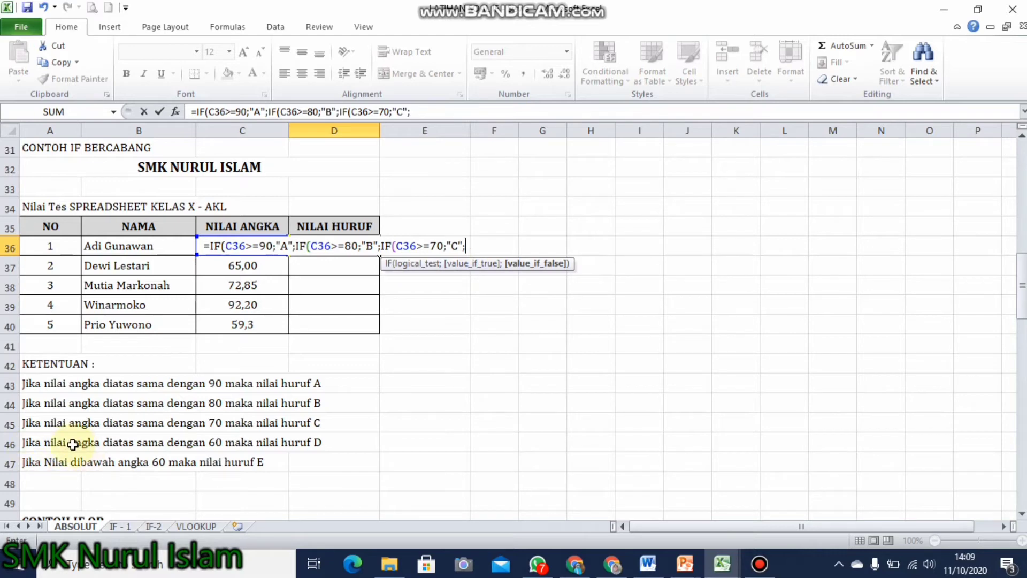
Nest a fourth IF in D36's formula that returns "D" when C36>=60, ending with the separator for its false argument.
{"action": "type", "text": "IF"}
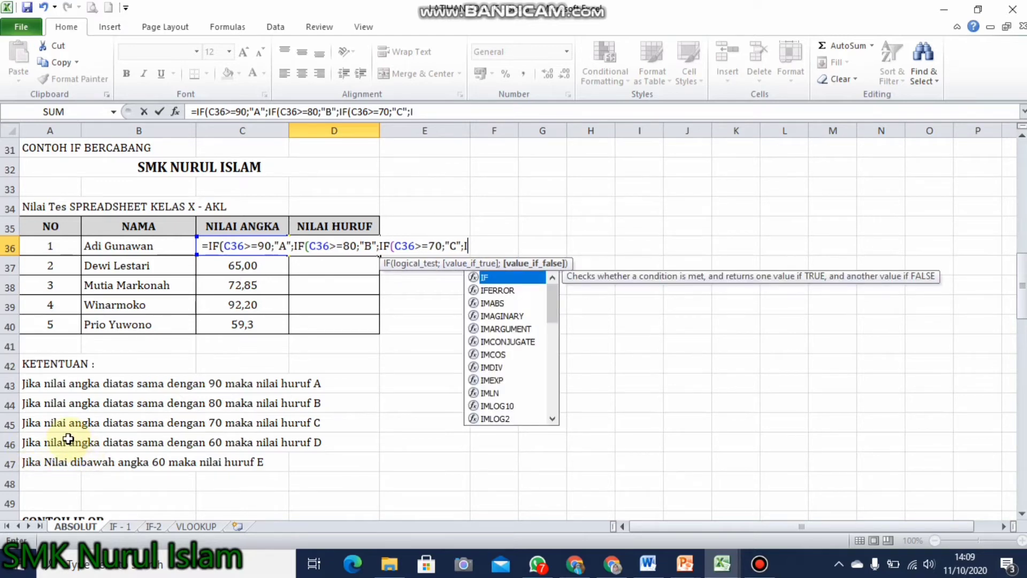
{"action": "type", "text": "("}
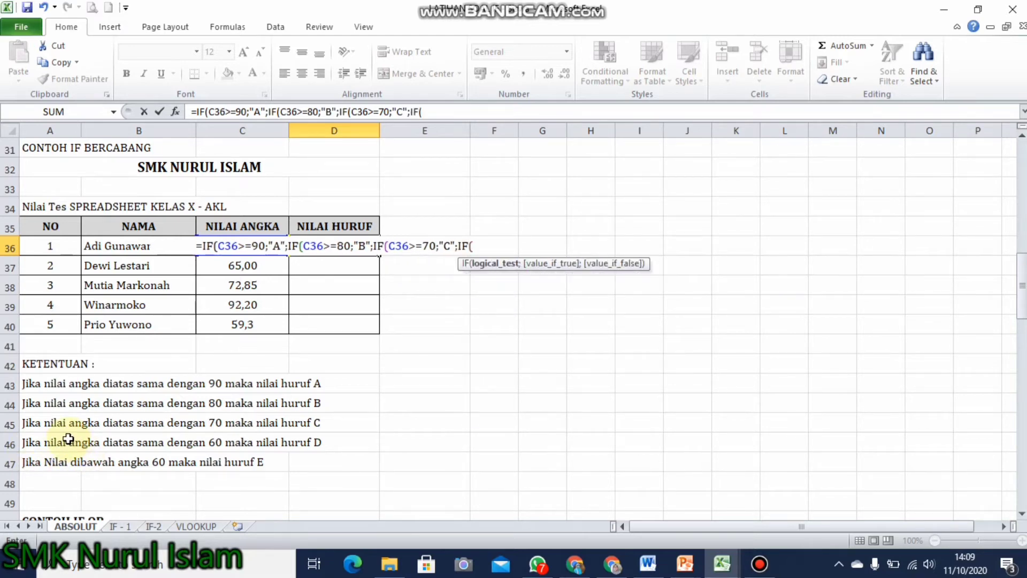
{"action": "type", "text": "C36"}
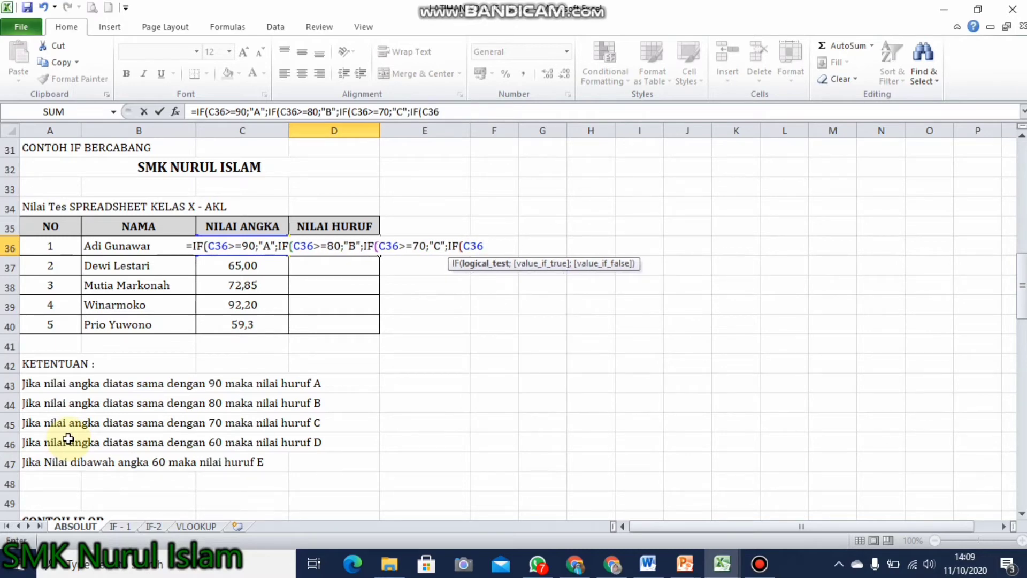
{"action": "type", "text": ">="}
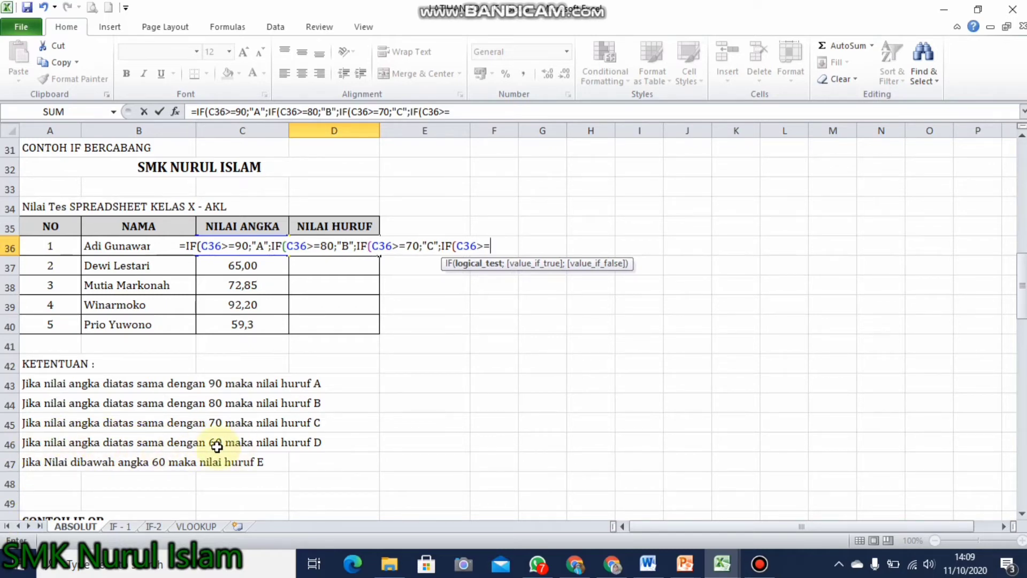
{"action": "type", "text": "60"}
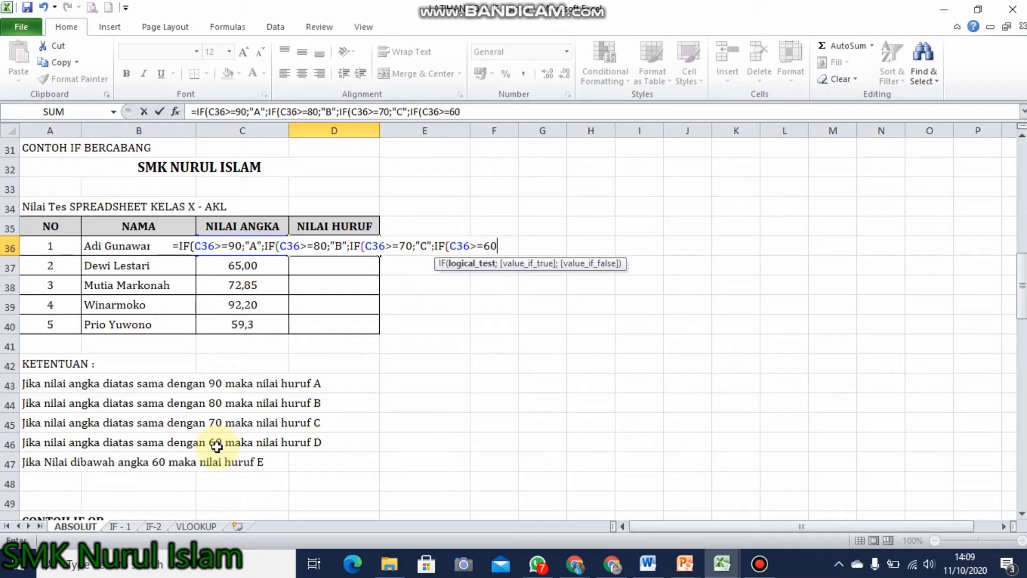
{"action": "type", "text": ";"}
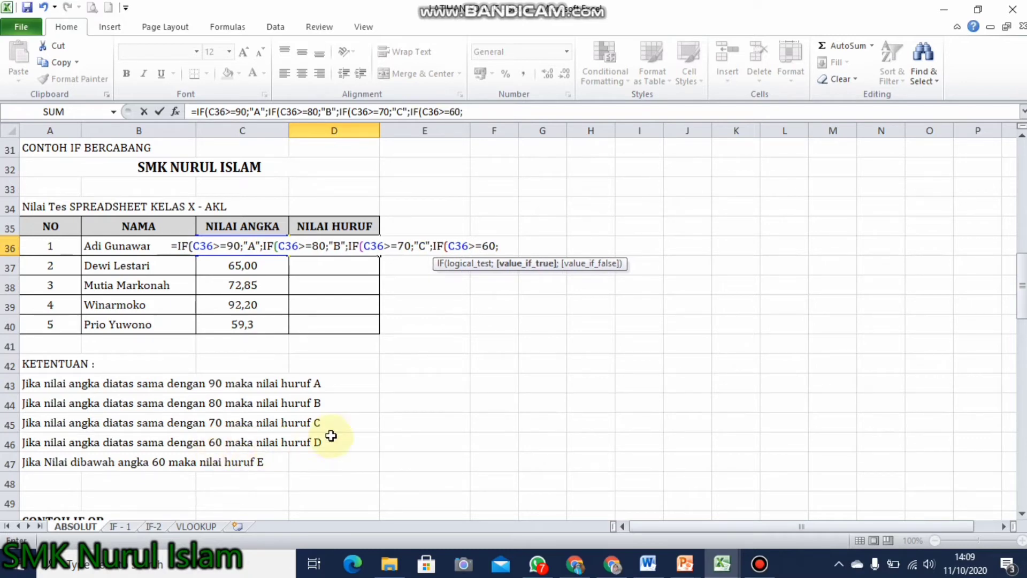
{"action": "type", "text": "\"D\""}
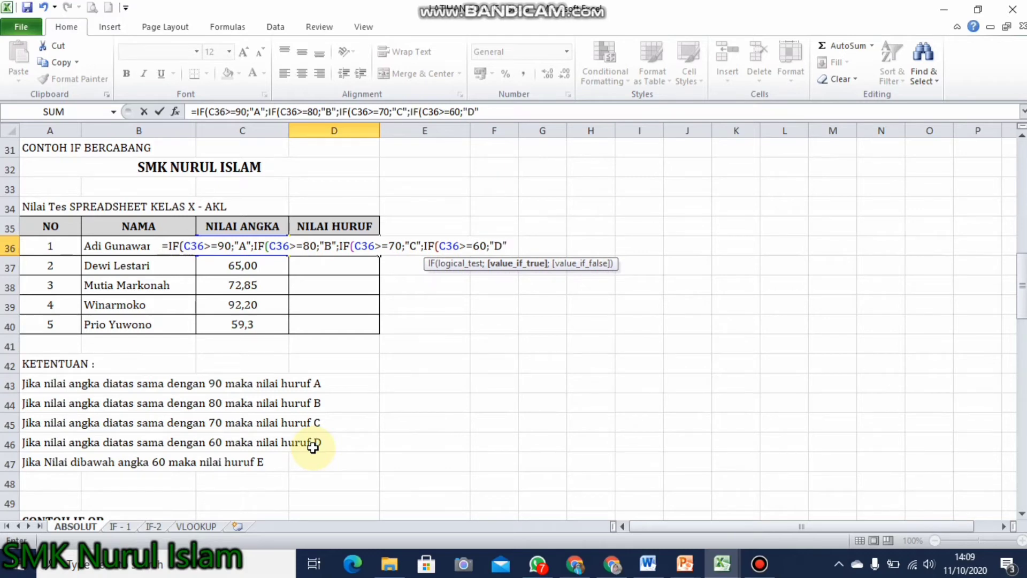
{"action": "type", "text": ";"}
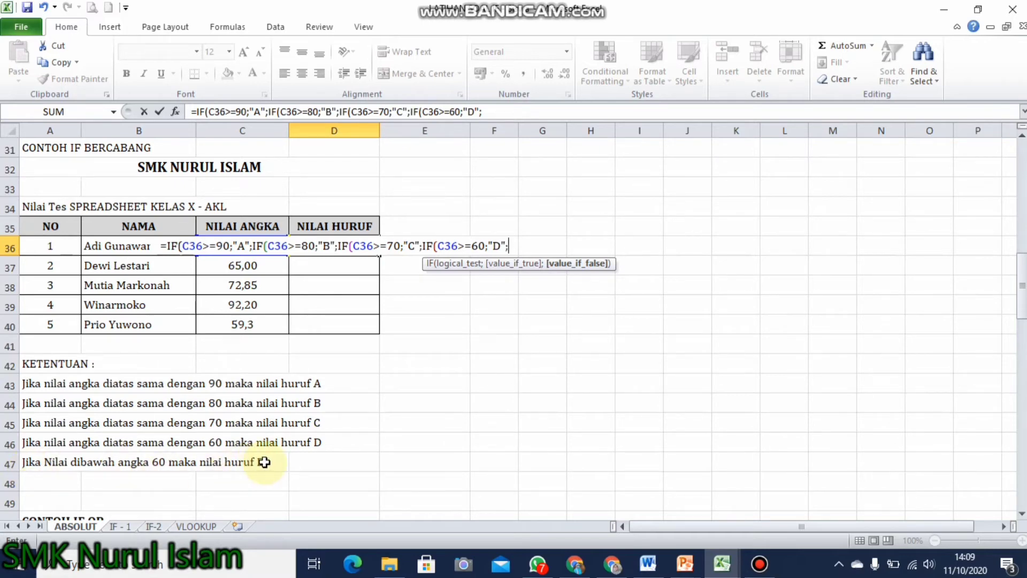
Finish D36's formula with "E" as the last false value, close all four IFs, and enter it.
{"action": "type", "text": "\"E\""}
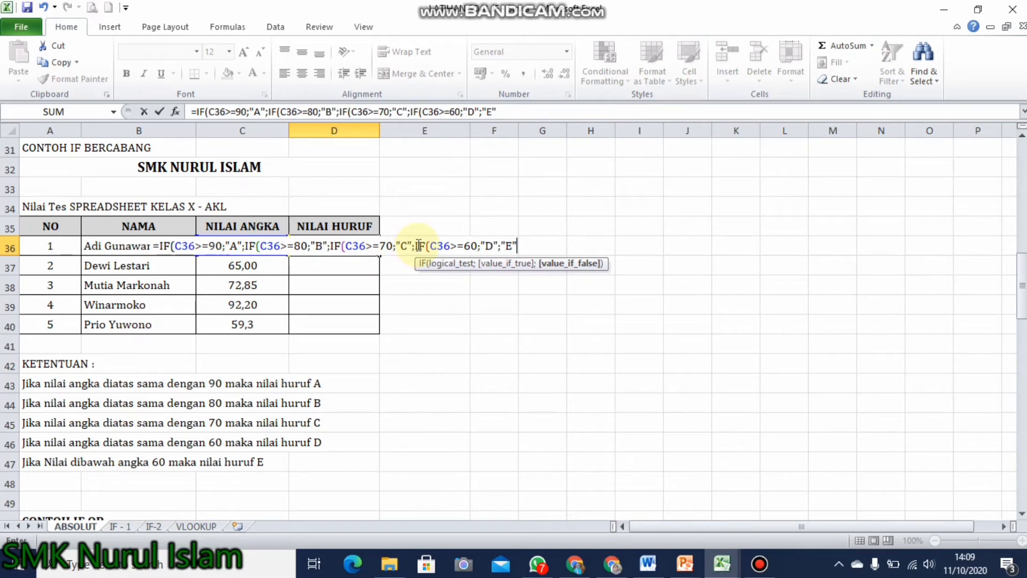
{"action": "type", "text": "))))"}
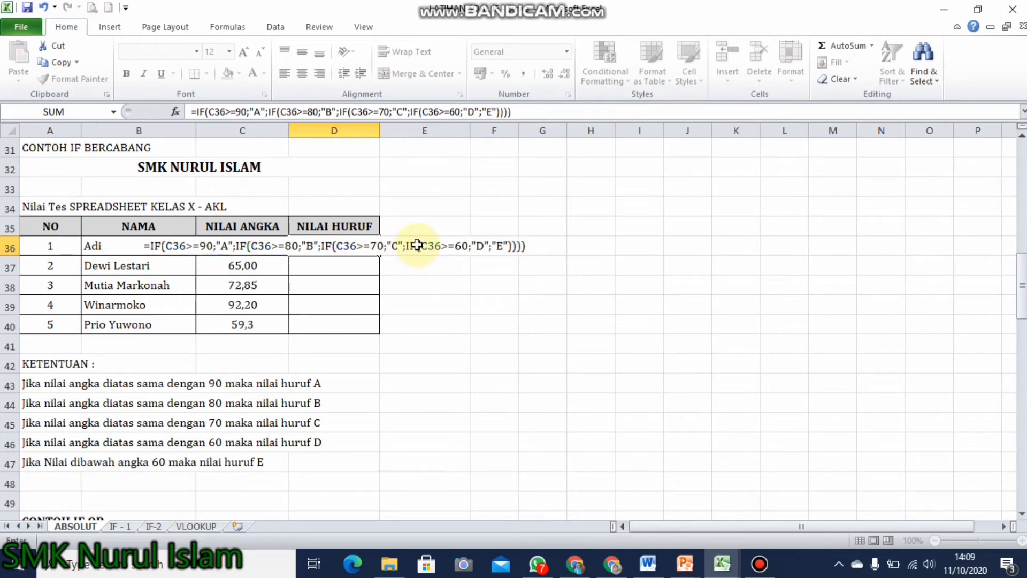
{"action": "key", "text": "Return"}
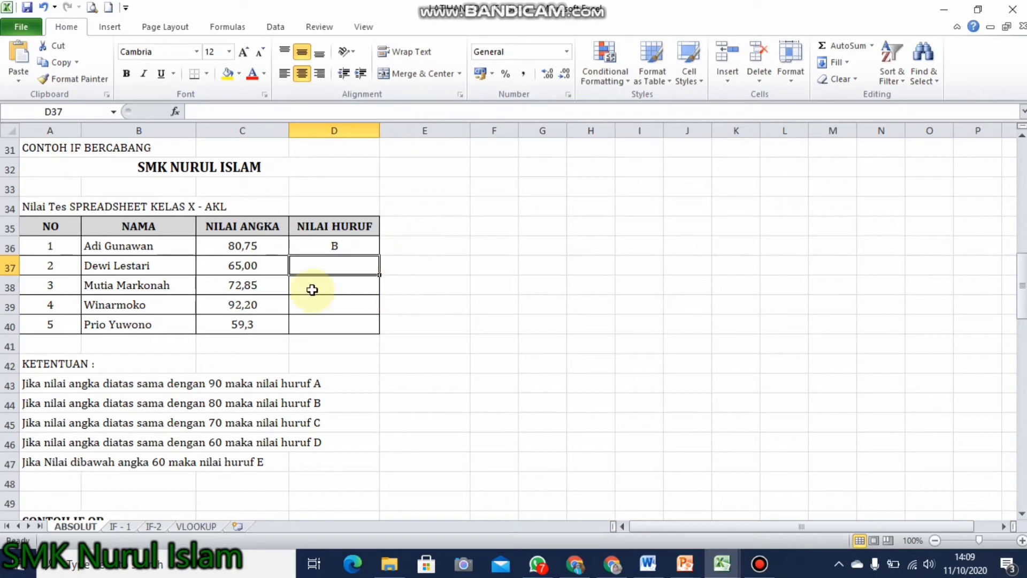
Fill D36's grade formula down through D40 to grade the remaining students.
{"action": "left_click", "coordinate": [335, 246]}
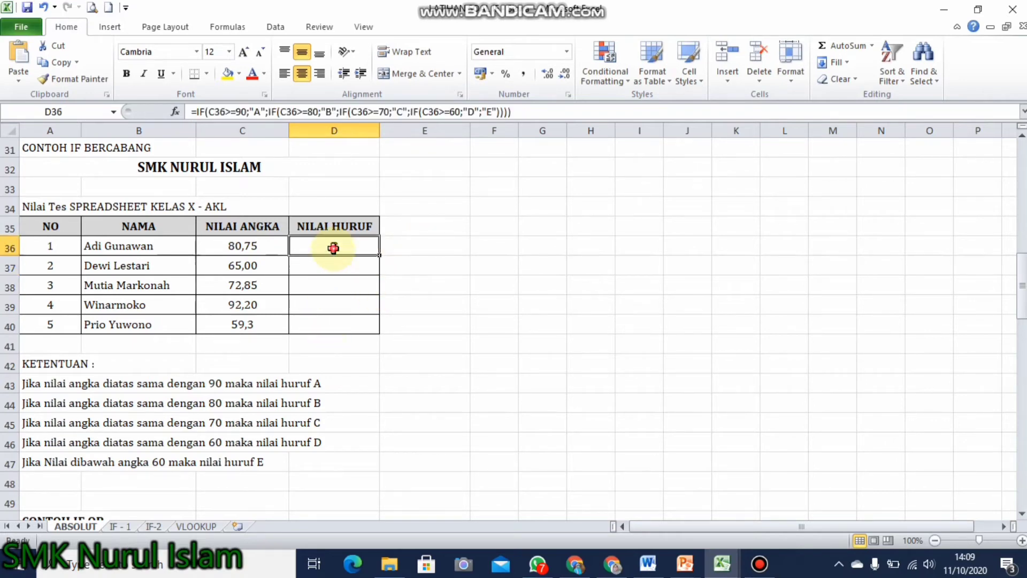
{"action": "left_click_drag", "start_coordinate": [381, 258], "coordinate": [364, 326]}
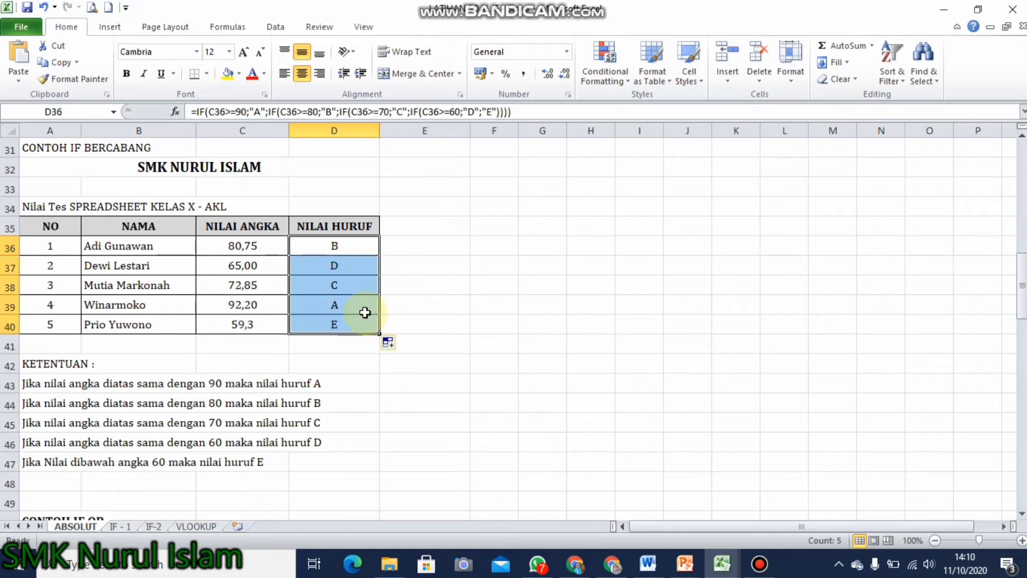
{"action": "left_click", "coordinate": [523, 361]}
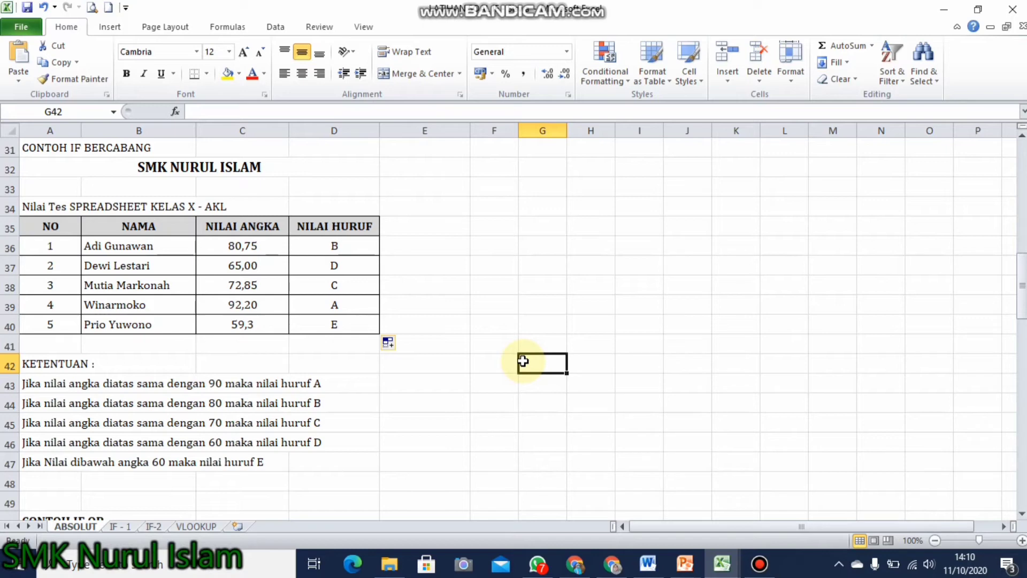
Start an IF formula in E55 of the CONTOH IF OR table, using an OR test with C55>=75 as its first condition.
{"action": "scroll", "coordinate": [463, 369], "scroll_direction": "down", "scroll_amount": 3}
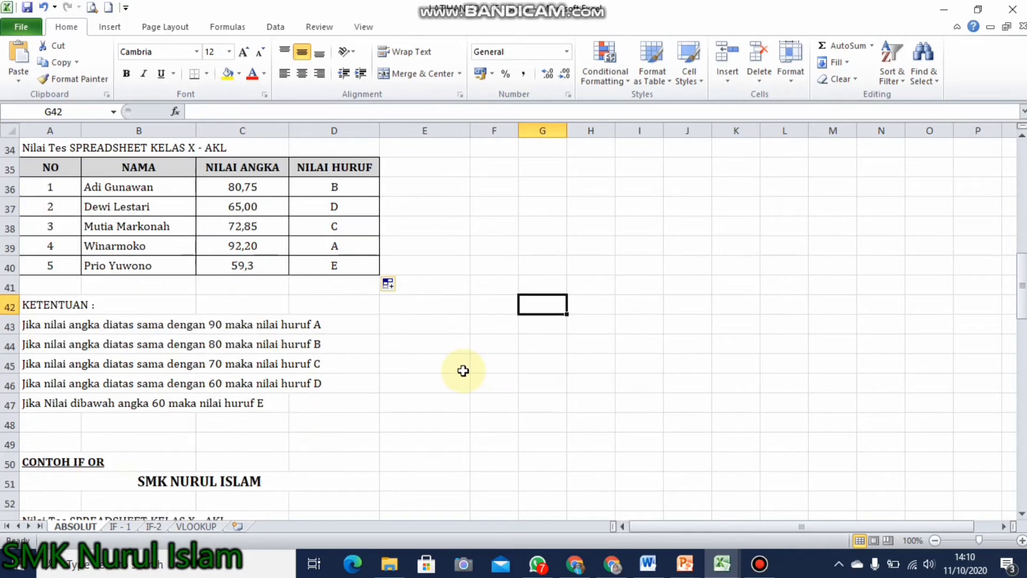
{"action": "scroll", "coordinate": [463, 371], "scroll_direction": "down", "scroll_amount": 3}
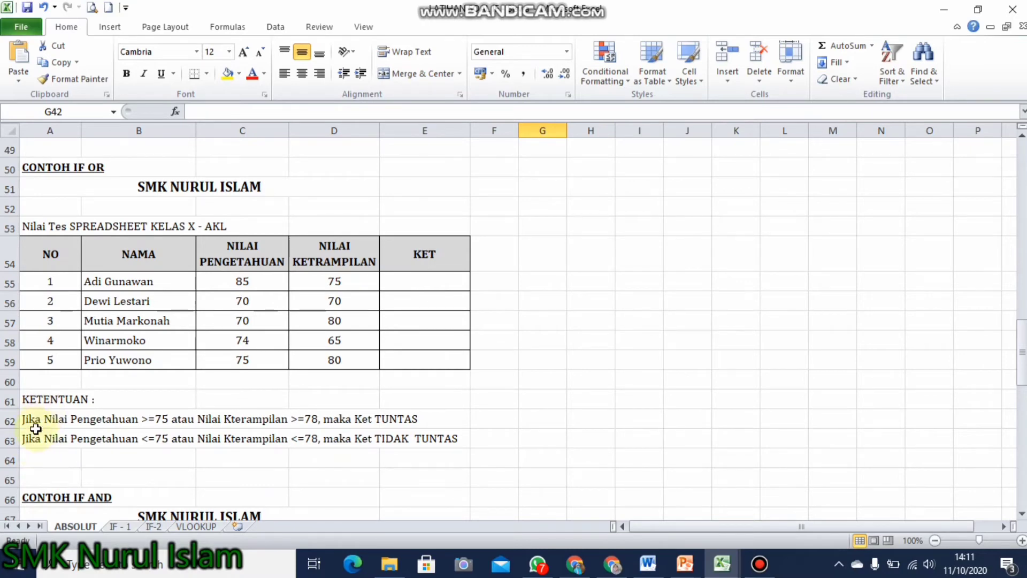
{"action": "left_click", "coordinate": [425, 286]}
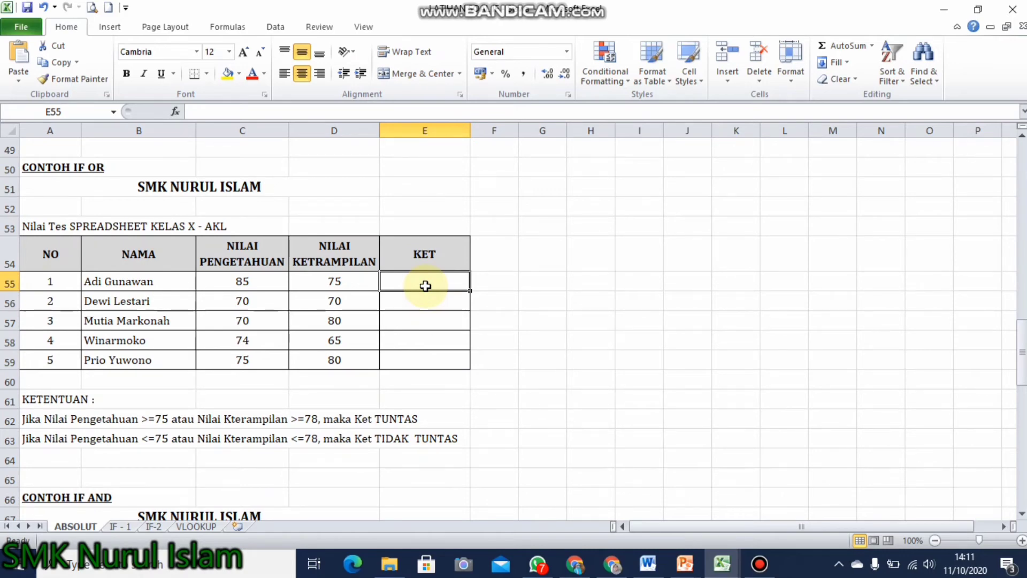
{"action": "type", "text": "="}
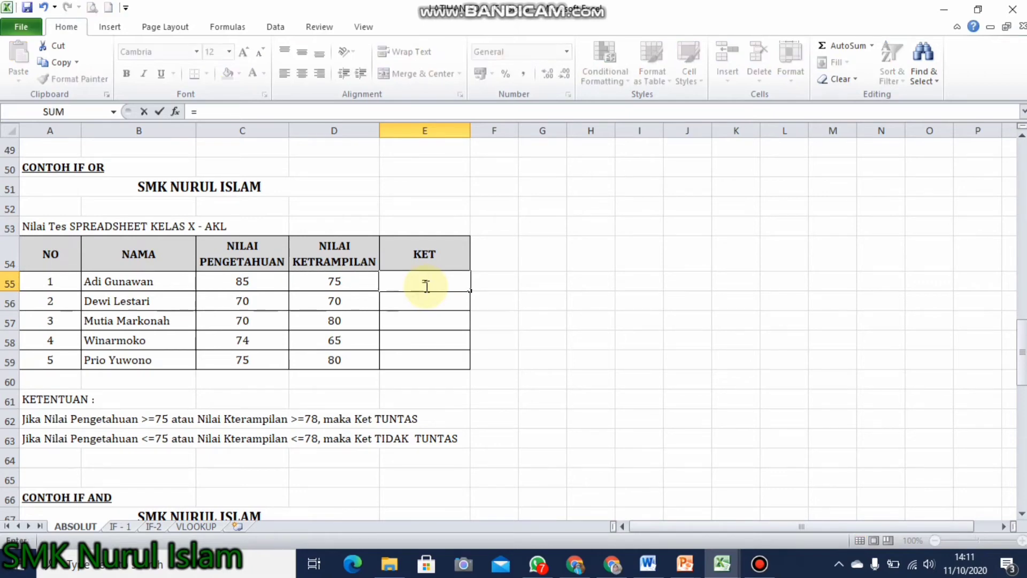
{"action": "type", "text": "IF("}
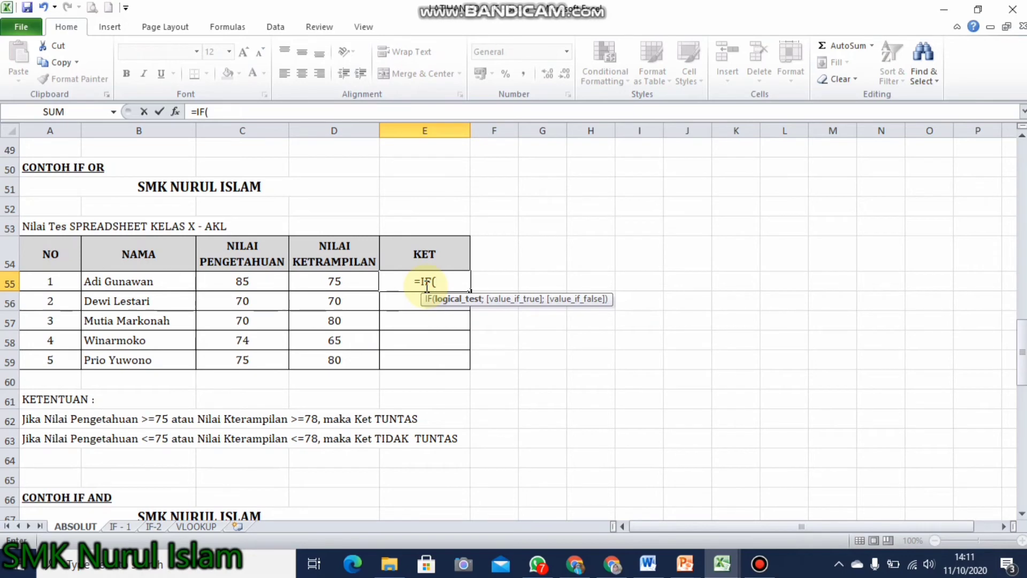
{"action": "type", "text": "OR"}
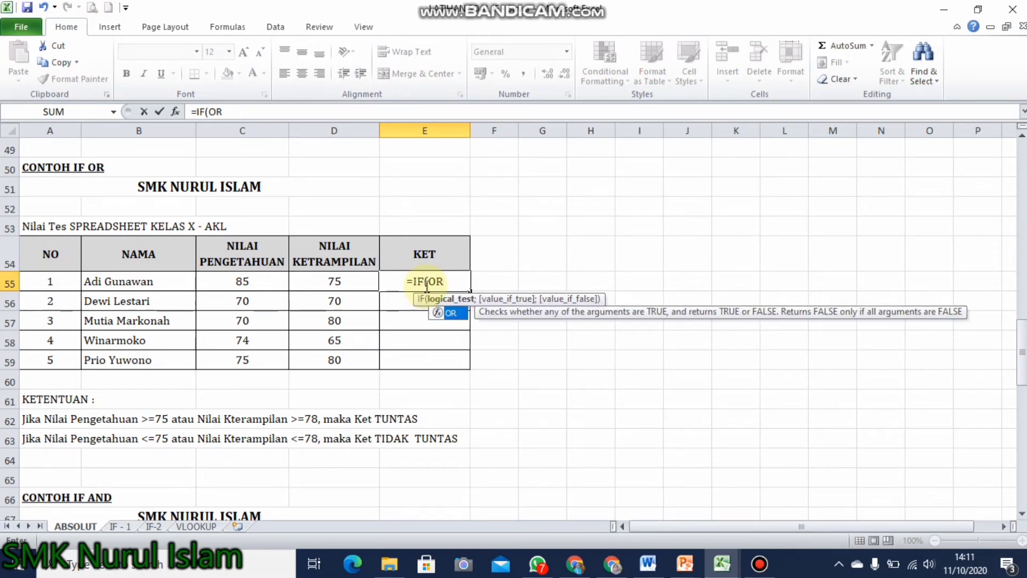
{"action": "type", "text": "("}
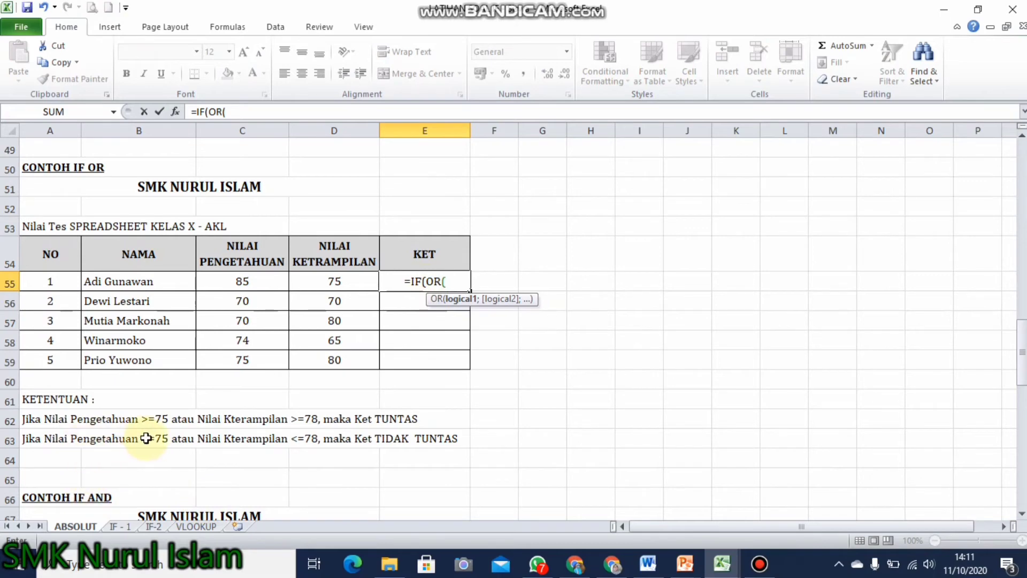
{"action": "left_click", "coordinate": [275, 282]}
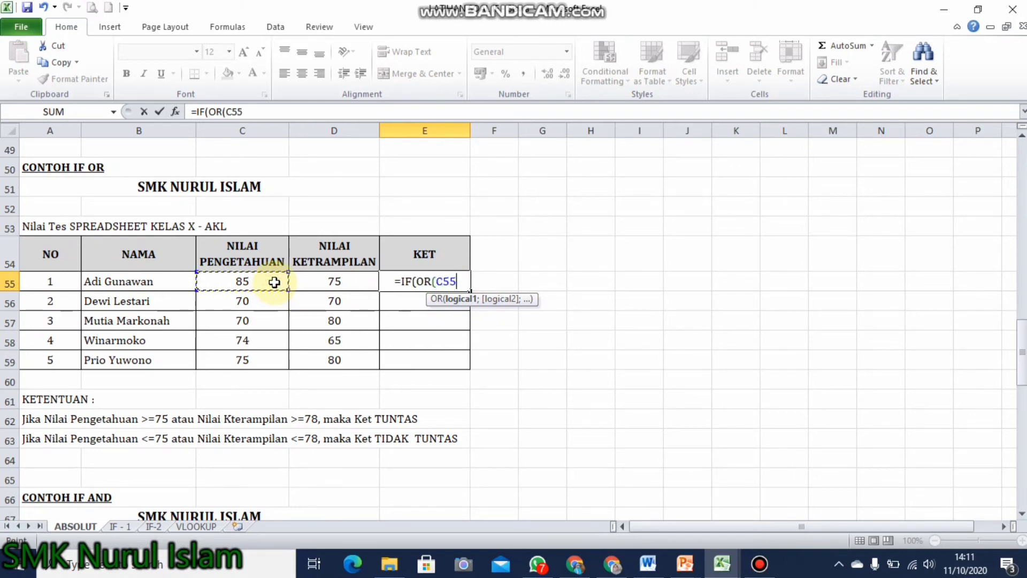
{"action": "type", "text": ">"}
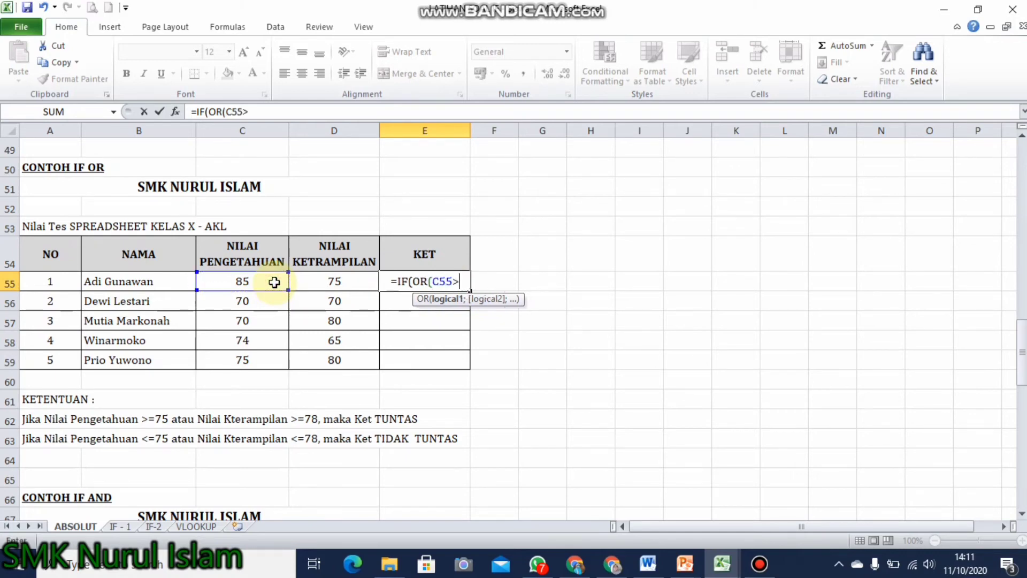
{"action": "type", "text": "=7"}
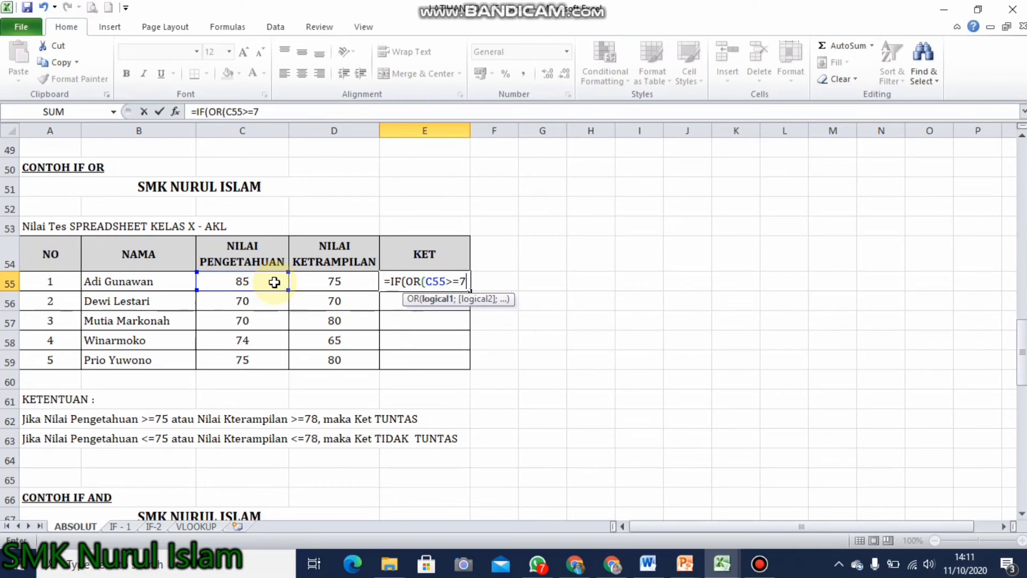
{"action": "type", "text": "5"}
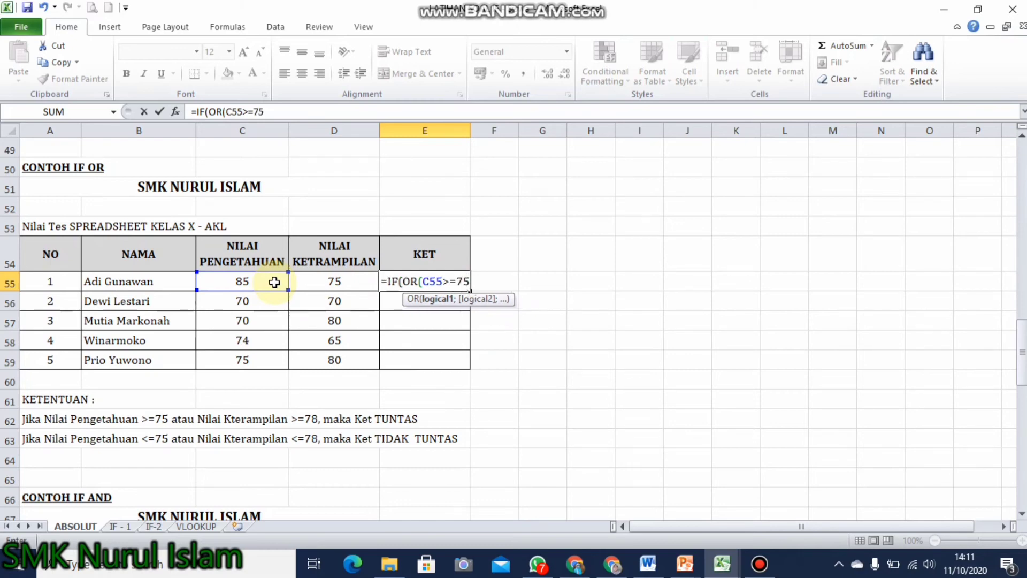
Add D55>=78 as the second condition of the OR test in E55's formula and close the OR.
{"action": "type", "text": ";"}
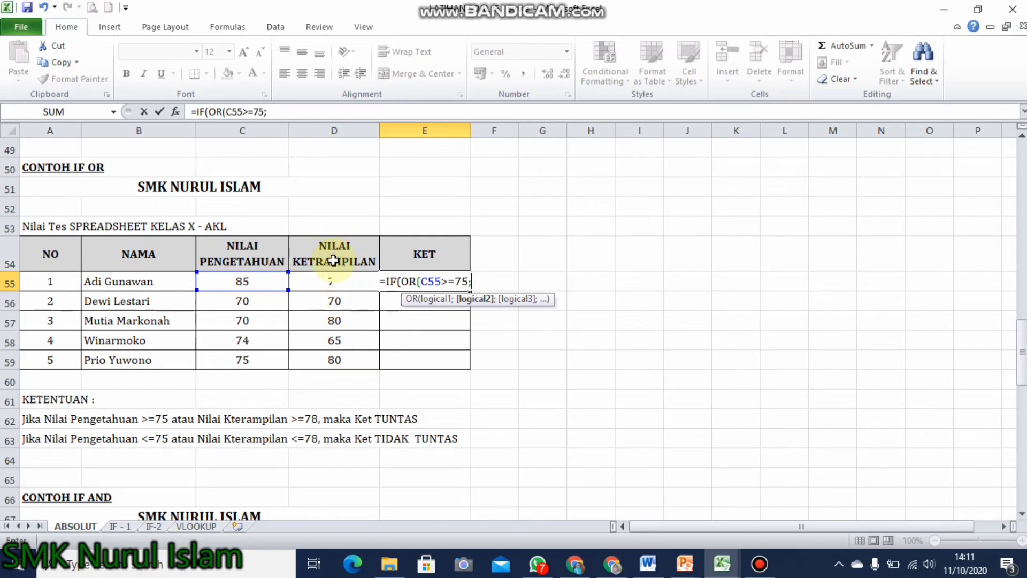
{"action": "type", "text": "D"}
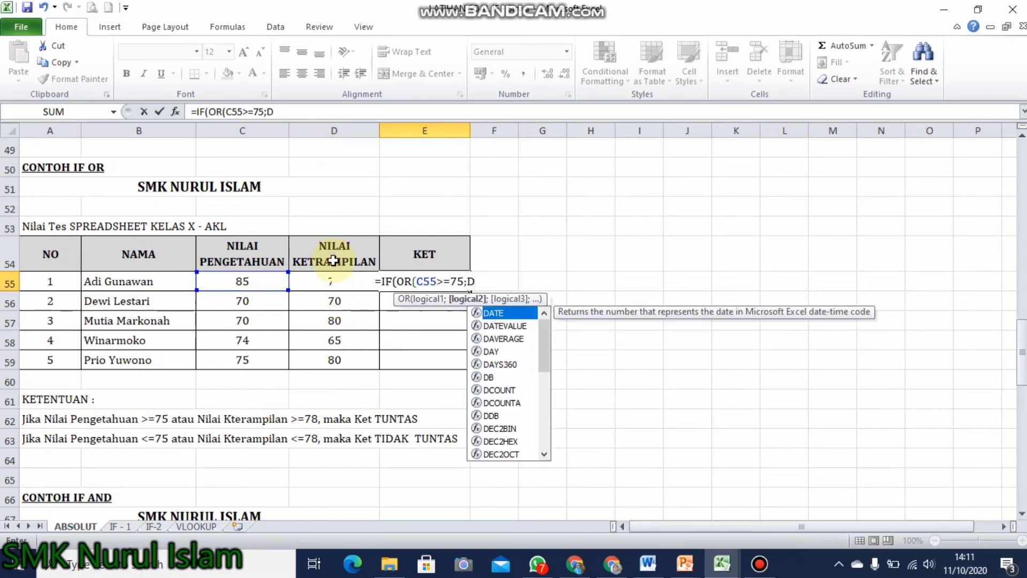
{"action": "type", "text": "55>="}
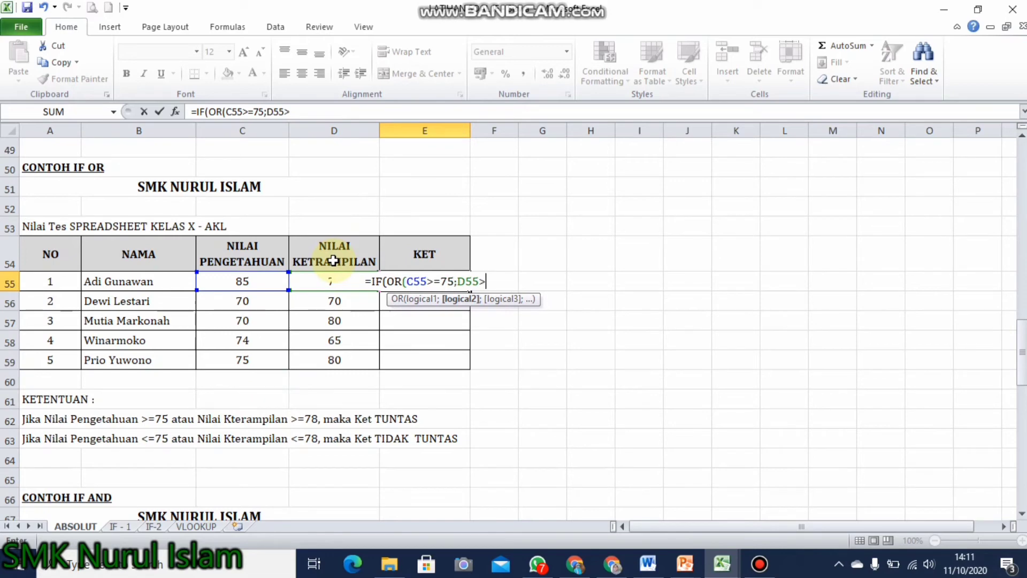
{"action": "type", "text": "78"}
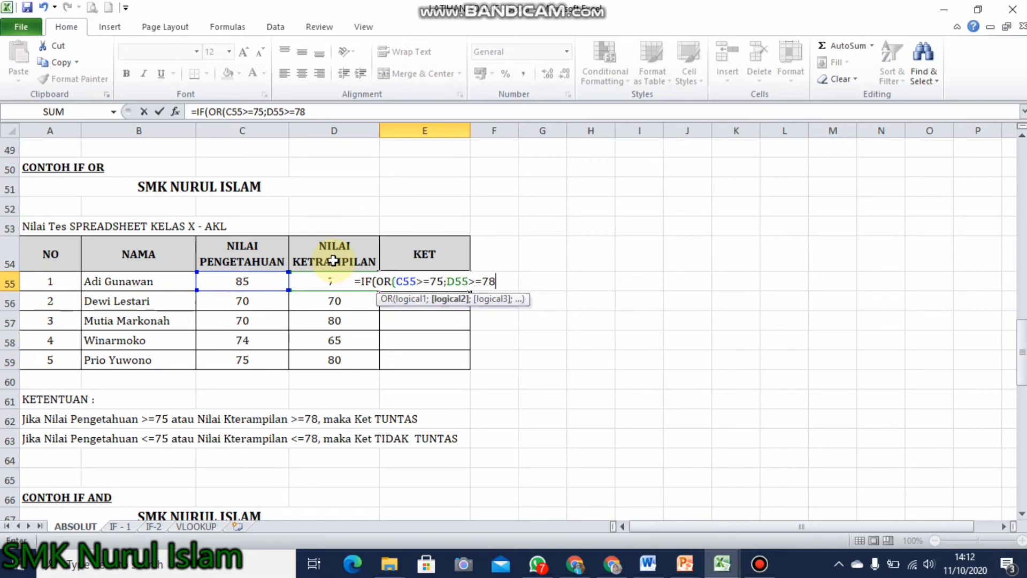
{"action": "type", "text": ")"}
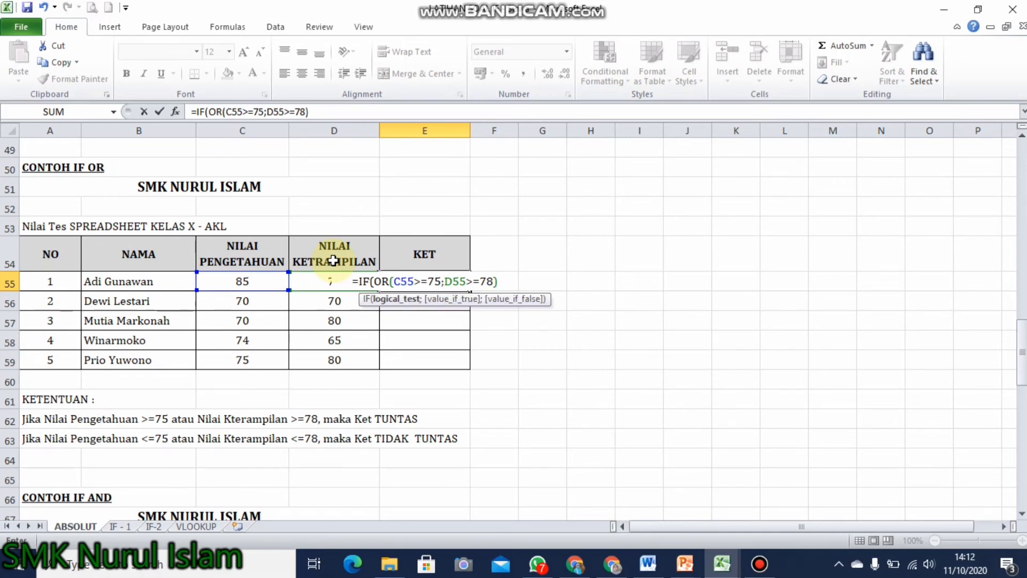
Add "TUNTAS" as the value if true in E55's IF OR formula.
{"action": "type", "text": ";"}
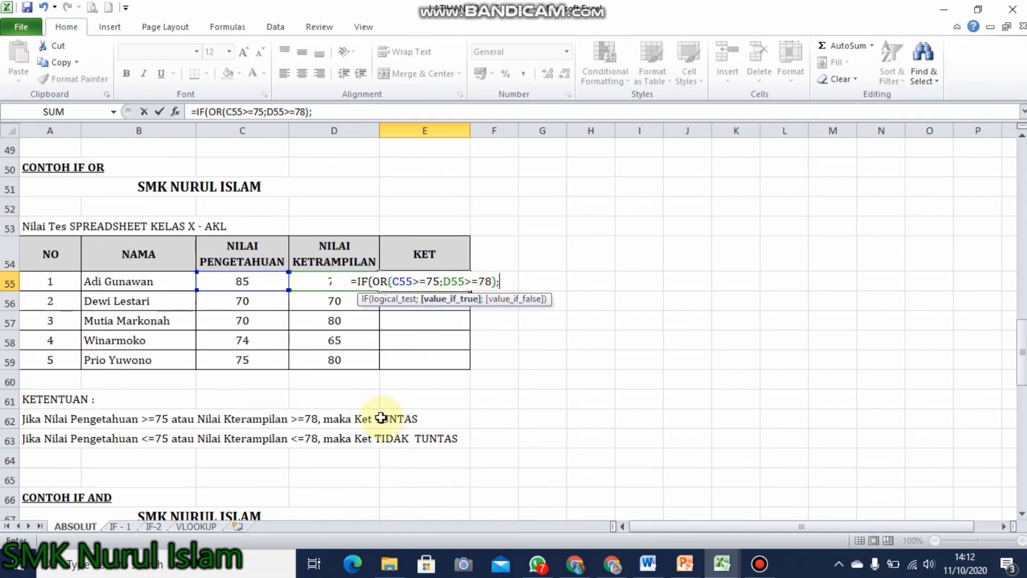
{"action": "type", "text": "\"TUN"}
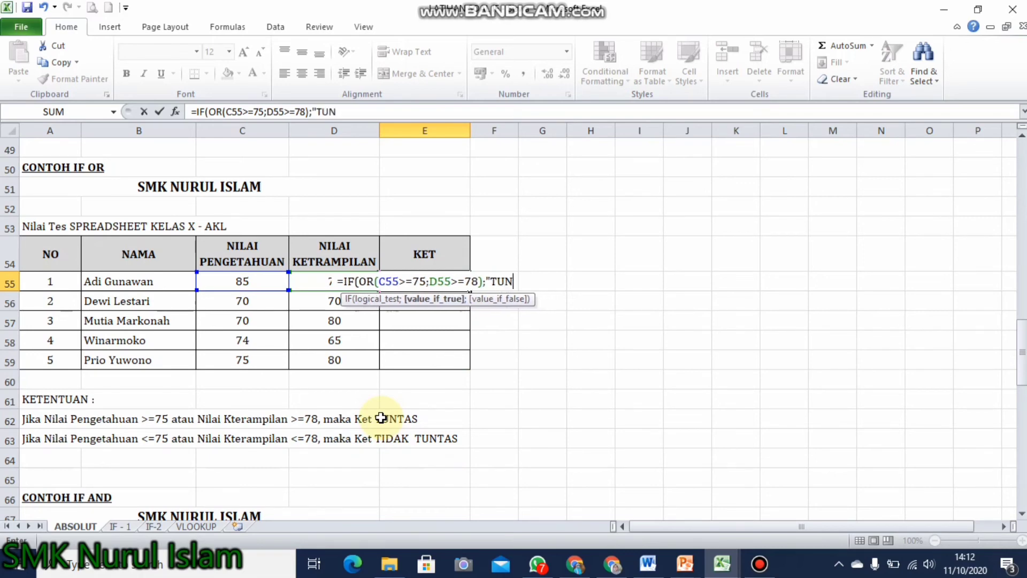
{"action": "type", "text": "TAS\""}
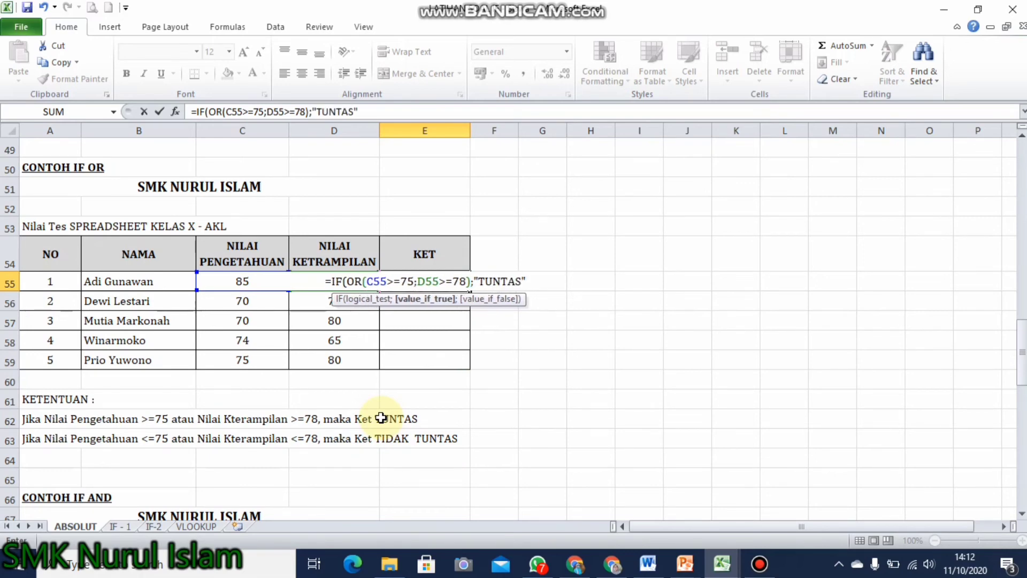
Add "TIDAK TUNTAS" as the value if false in E55's formula, close the IF, and enter it.
{"action": "type", "text": ";"}
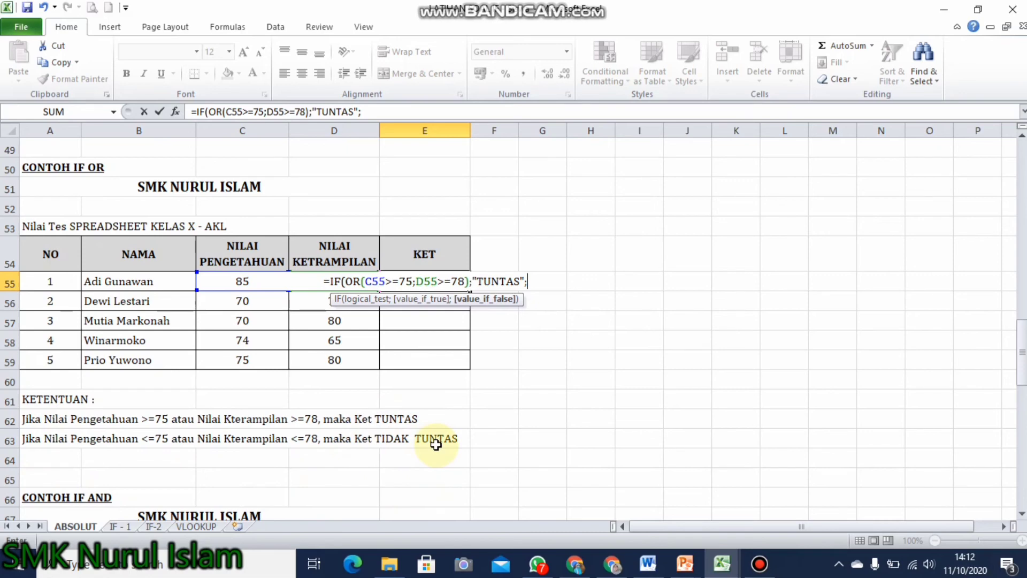
{"action": "type", "text": "\"T"}
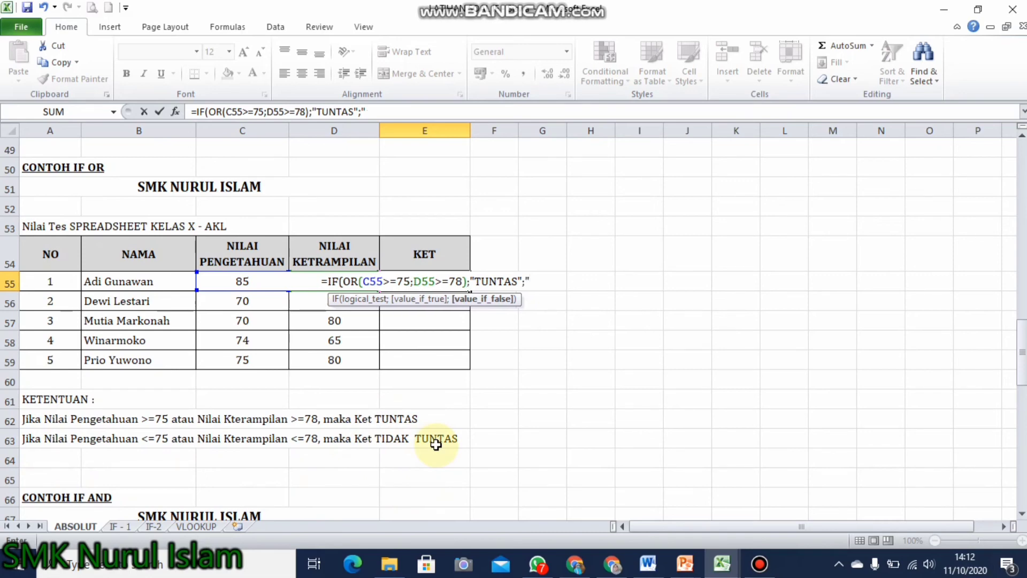
{"action": "type", "text": "IDAK"}
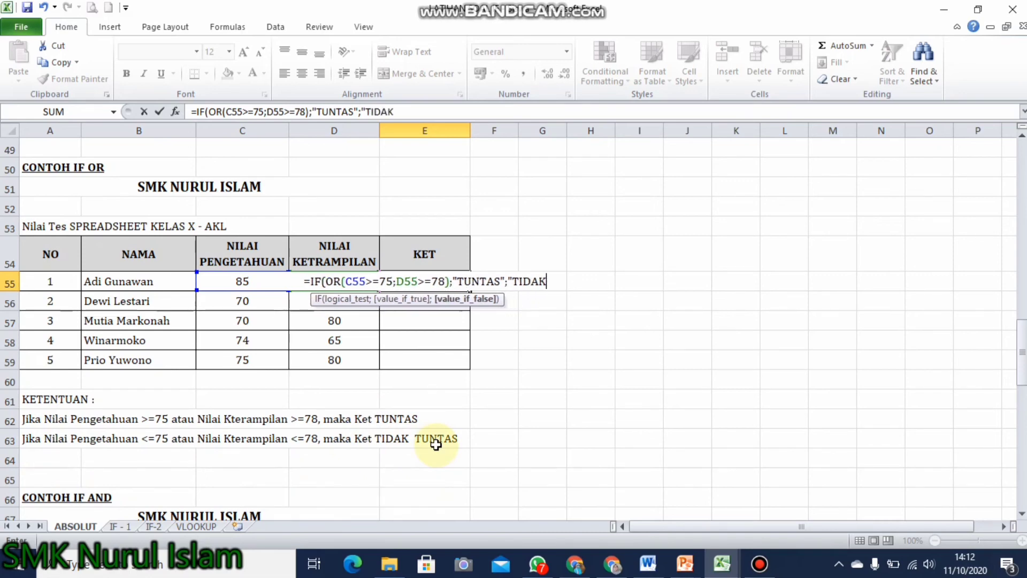
{"action": "type", "text": " TUNTAS"}
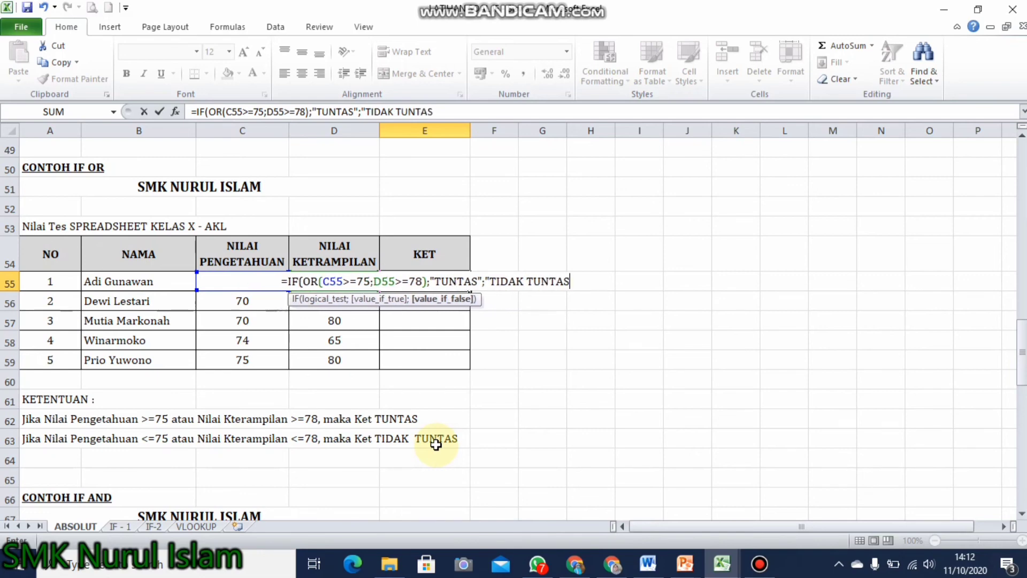
{"action": "type", "text": "\""}
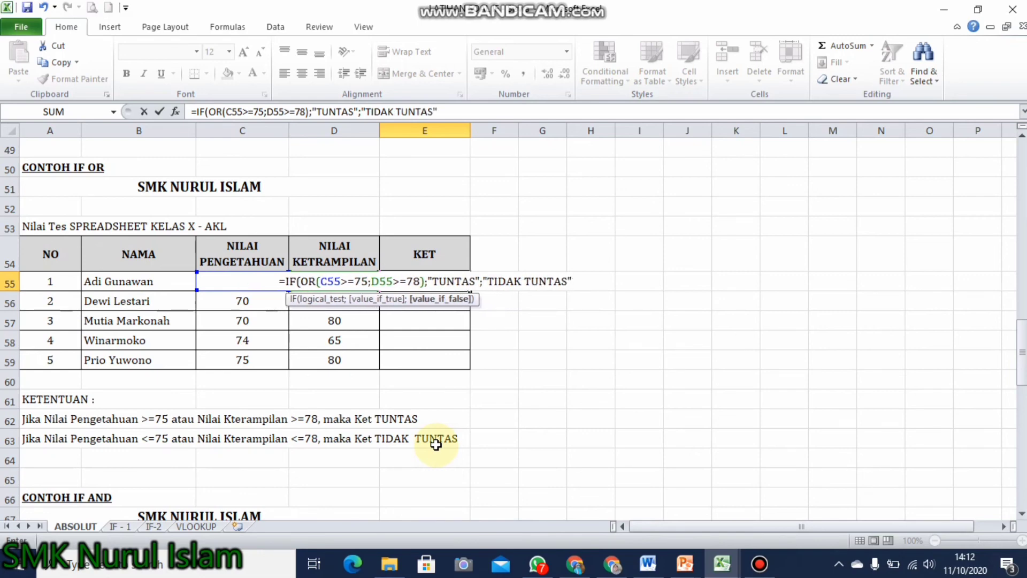
{"action": "type", "text": ")"}
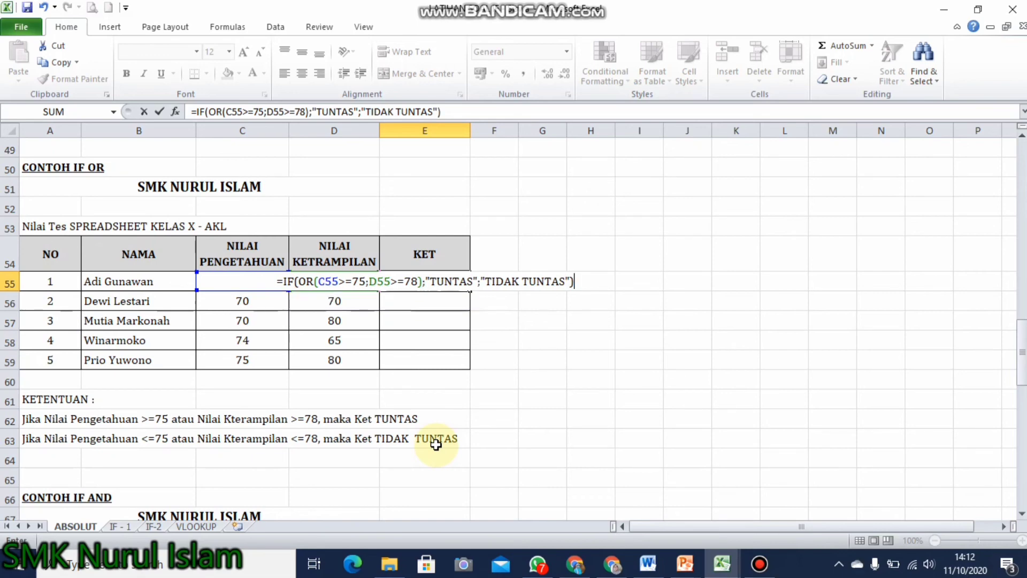
{"action": "key", "text": "Up"}
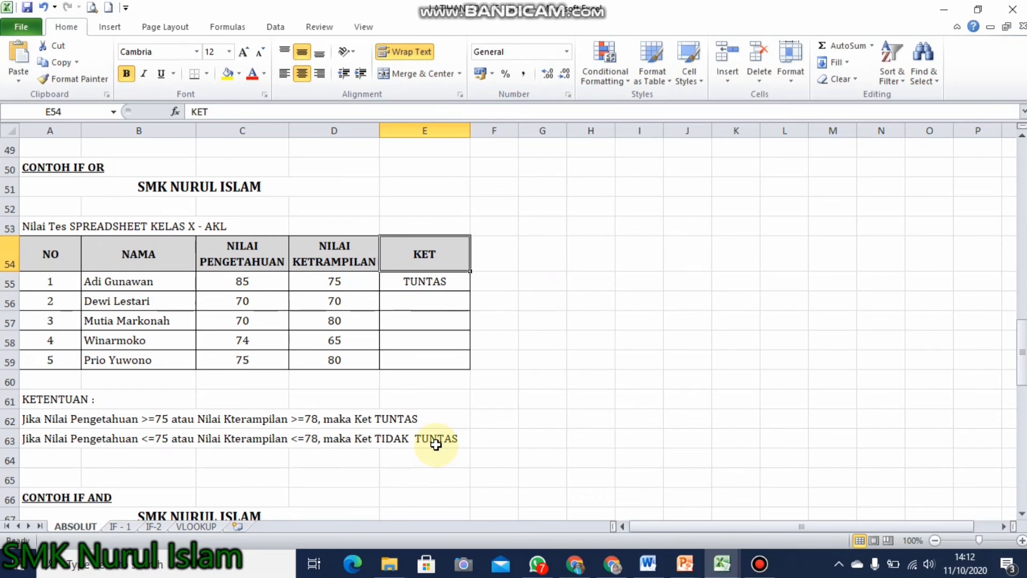
Fill E55's IF OR formula down through E59 to complete the KET column.
{"action": "left_click", "coordinate": [425, 278]}
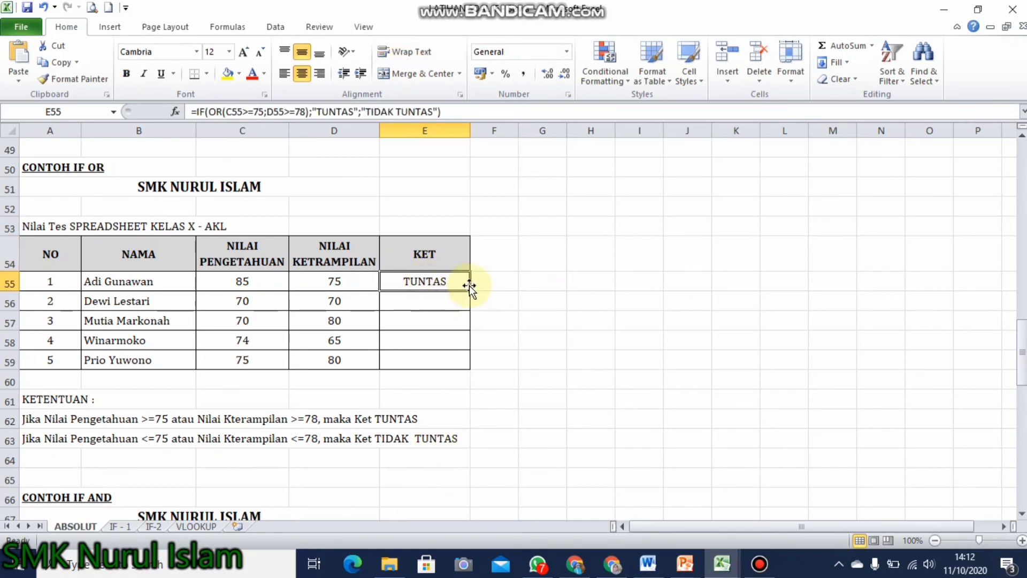
{"action": "left_click_drag", "start_coordinate": [470, 285], "coordinate": [460, 363]}
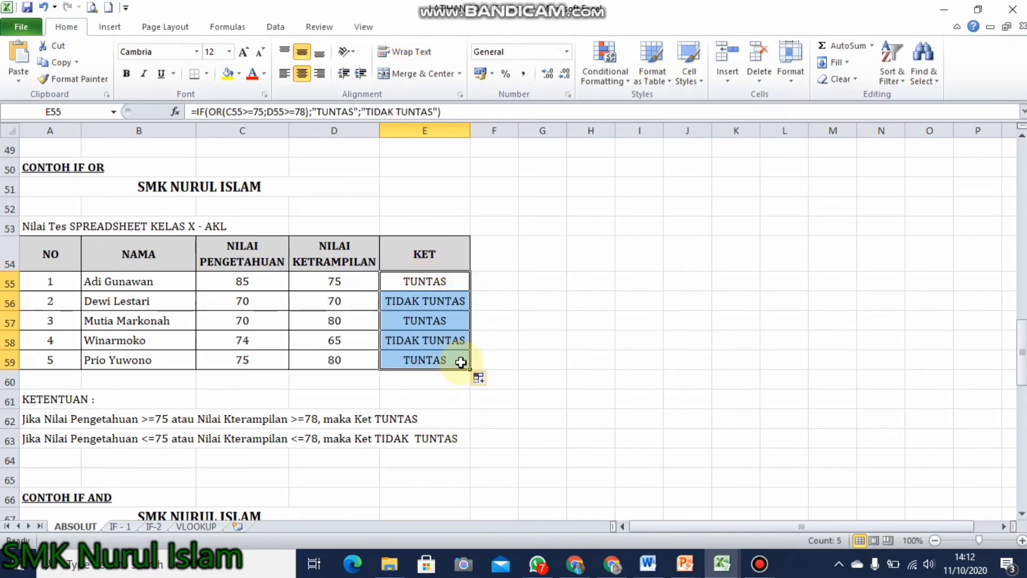
{"action": "left_click", "coordinate": [495, 342]}
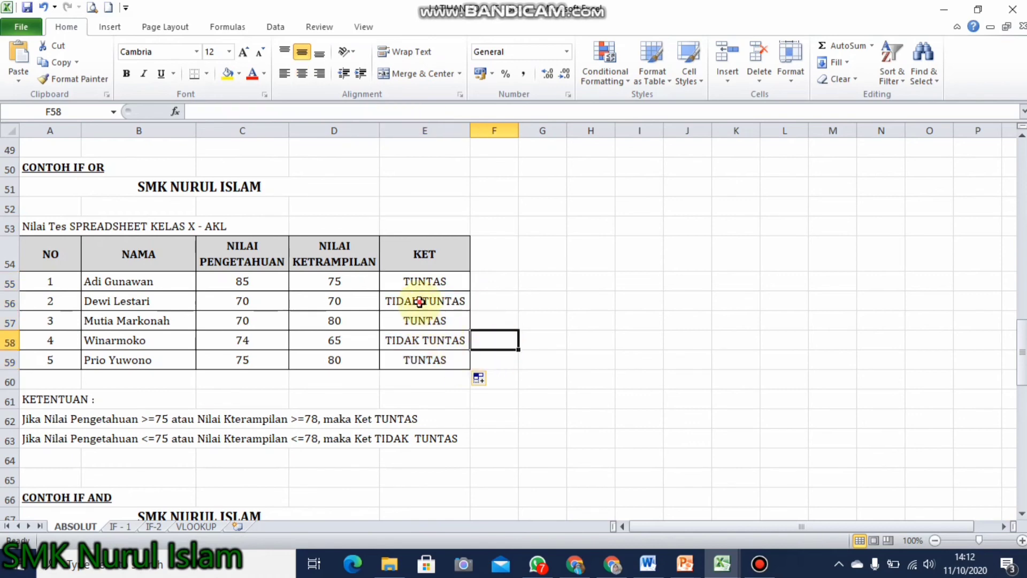
Check the KET results in rows 56 and 55 against each student's knowledge and skills scores and the KETENTUAN rules.
{"action": "left_click", "coordinate": [420, 302]}
{"action": "left_click", "coordinate": [335, 300]}
{"action": "left_click", "coordinate": [241, 301]}
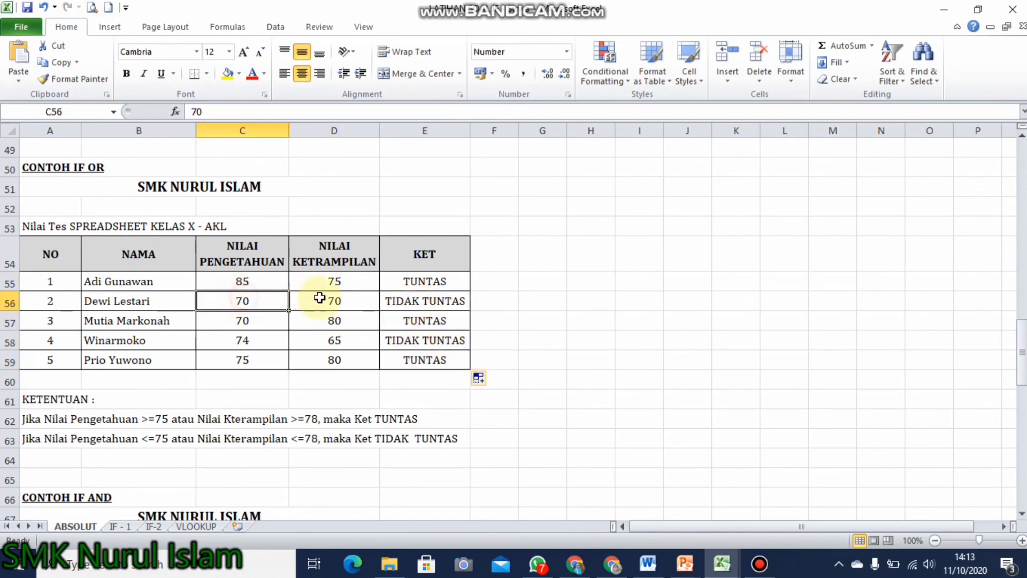
{"action": "left_click", "coordinate": [337, 297]}
{"action": "left_click", "coordinate": [252, 298]}
{"action": "left_click", "coordinate": [336, 302]}
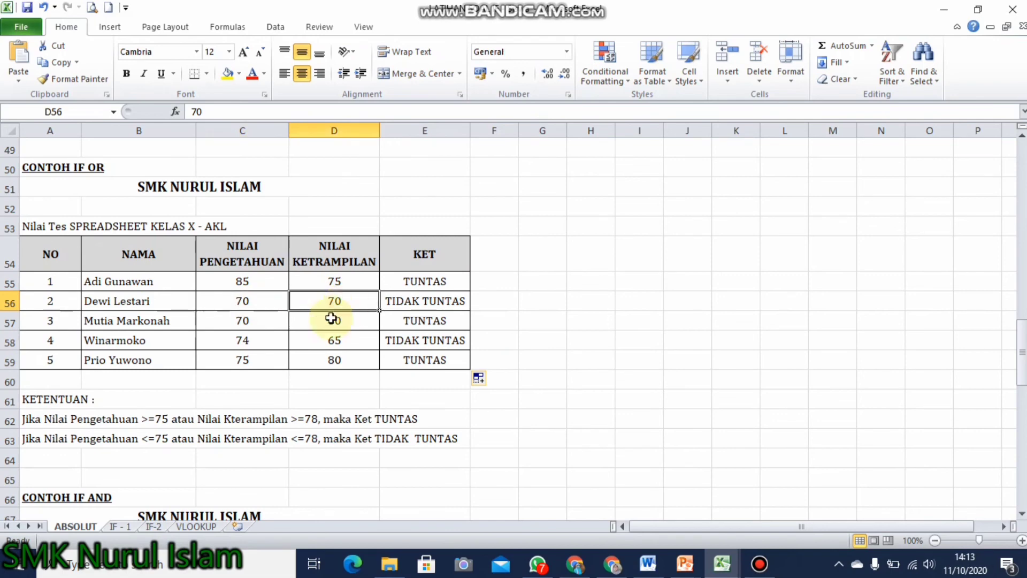
{"action": "left_click", "coordinate": [404, 277]}
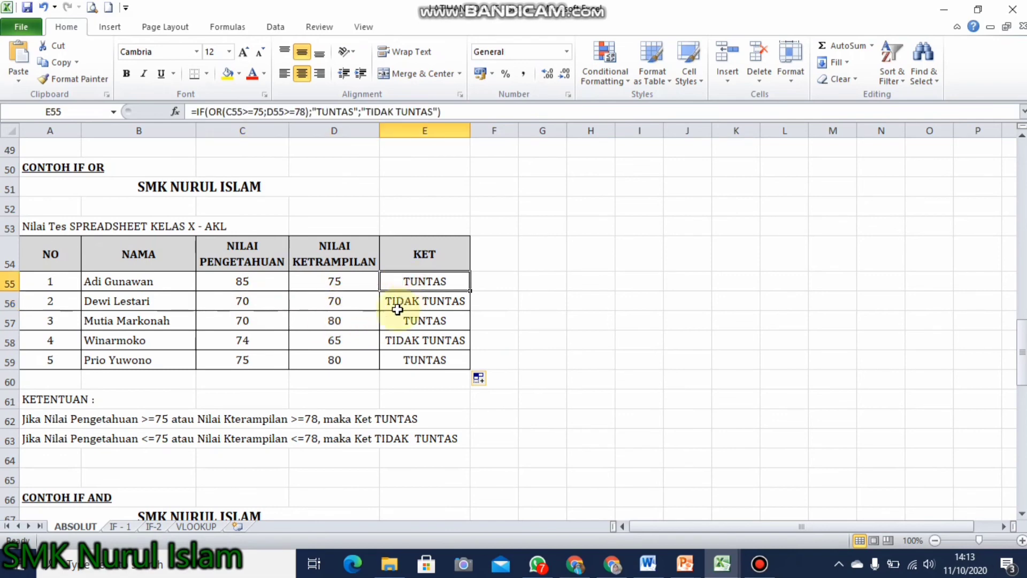
{"action": "left_click", "coordinate": [222, 284]}
{"action": "left_click", "coordinate": [326, 282]}
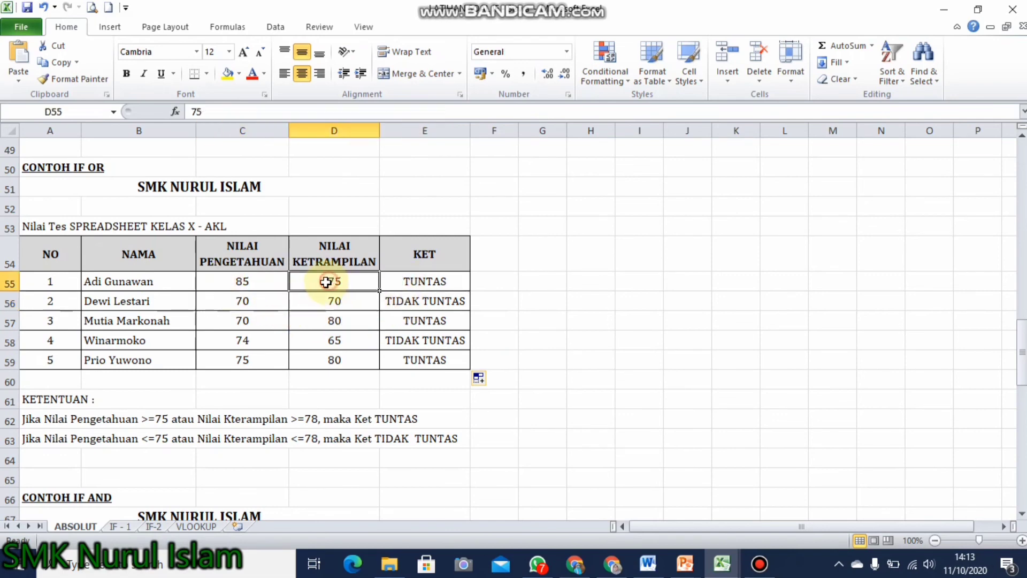
{"action": "left_click", "coordinate": [251, 286]}
{"action": "left_click", "coordinate": [316, 279]}
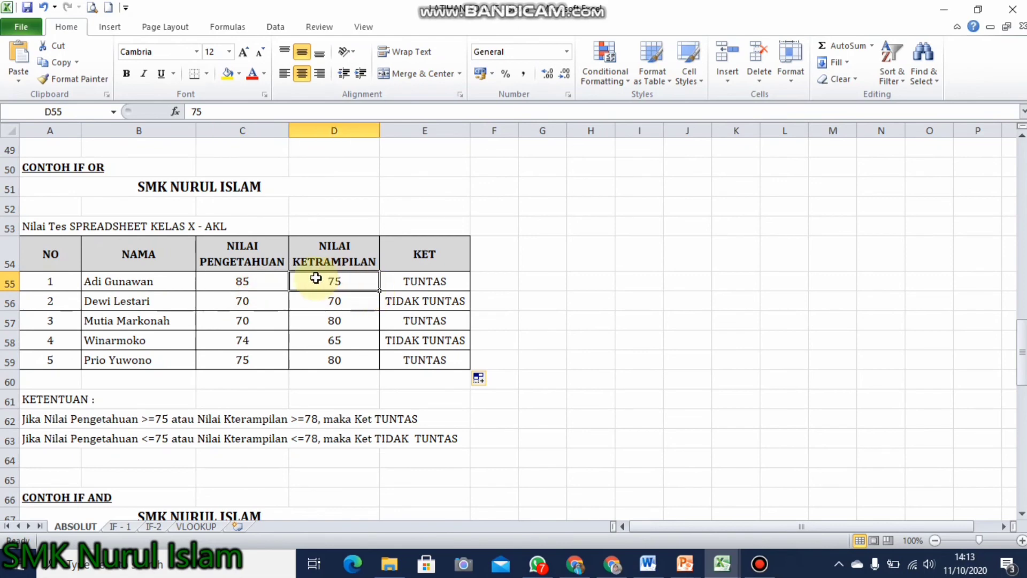
{"action": "left_click", "coordinate": [253, 283]}
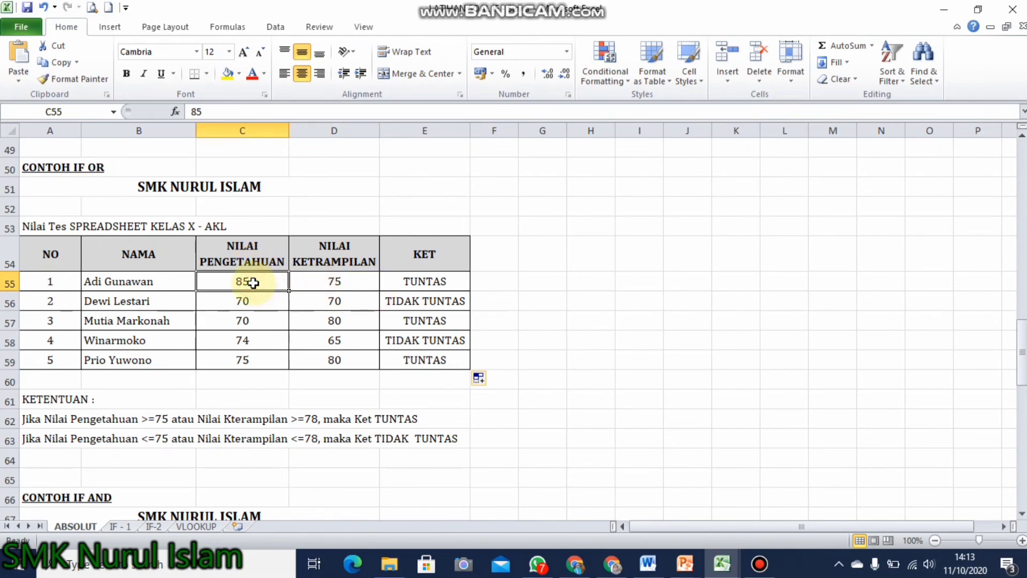
{"action": "left_click", "coordinate": [349, 284]}
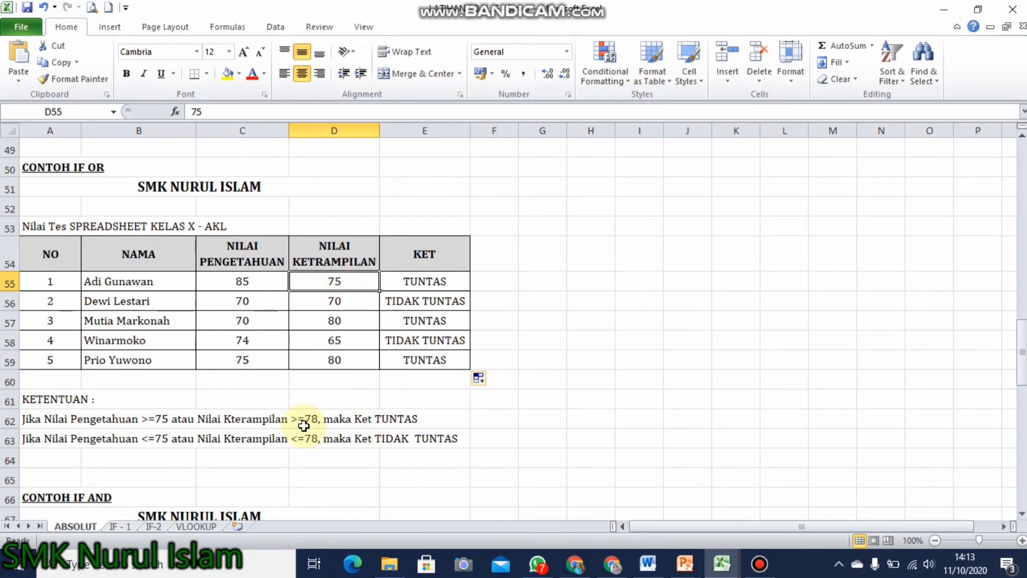
{"action": "left_click", "coordinate": [242, 282]}
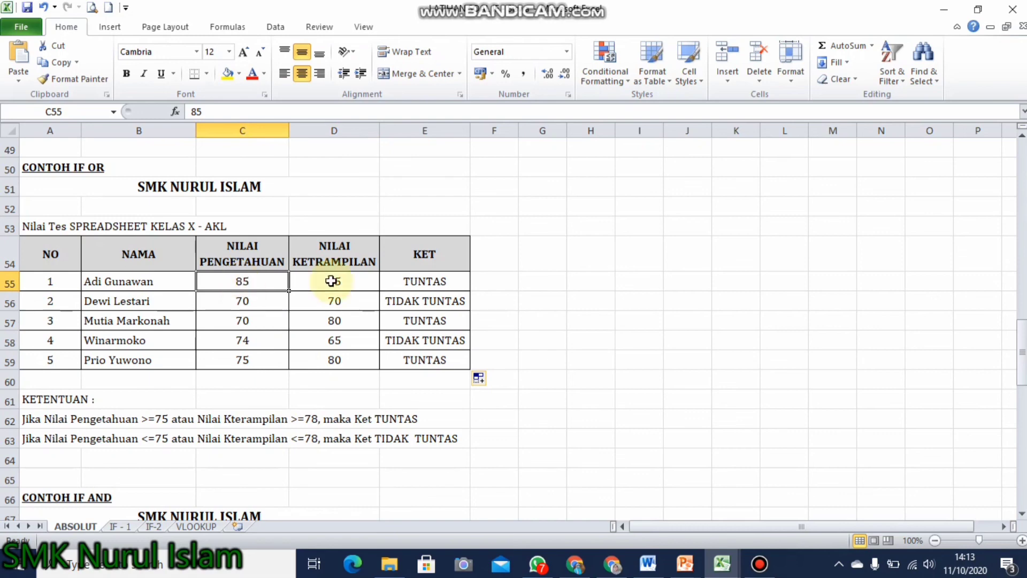
{"action": "left_click", "coordinate": [426, 280]}
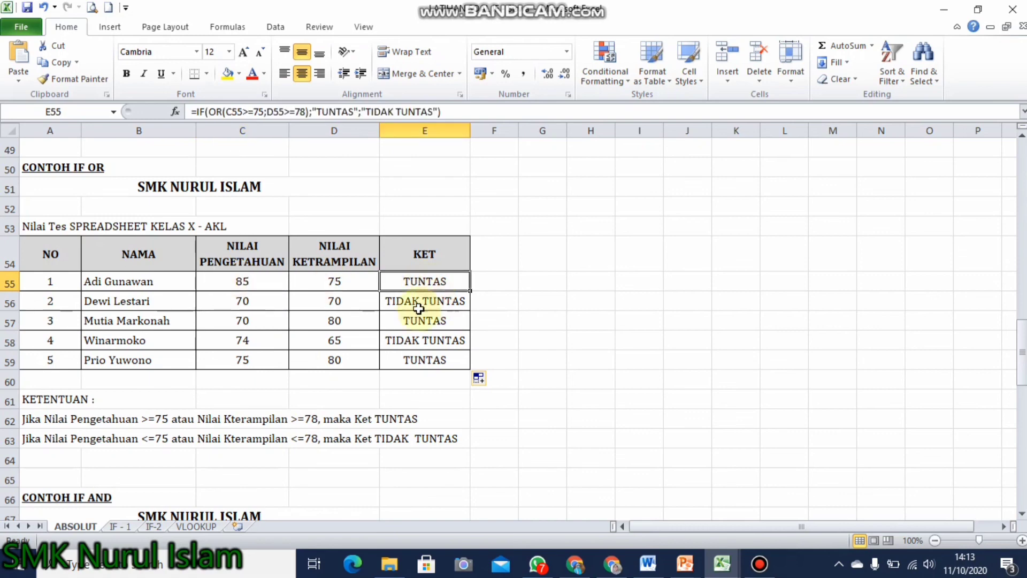
Compare the two scores in rows 56 and 57 with the OR conditions, and review the KET formula in E57.
{"action": "left_click", "coordinate": [261, 300]}
{"action": "left_click", "coordinate": [338, 298]}
{"action": "left_click", "coordinate": [259, 300]}
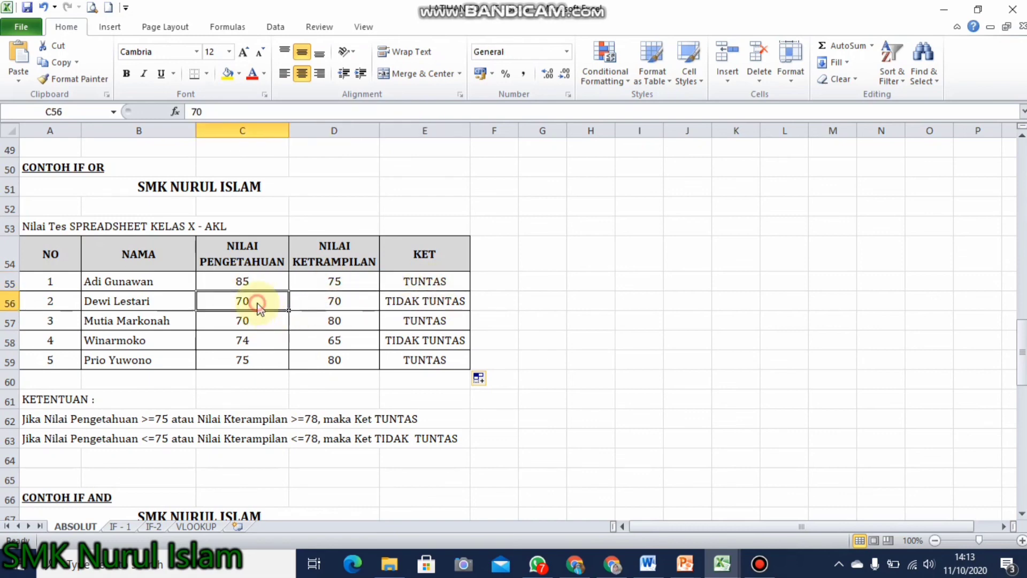
{"action": "left_click", "coordinate": [310, 300]}
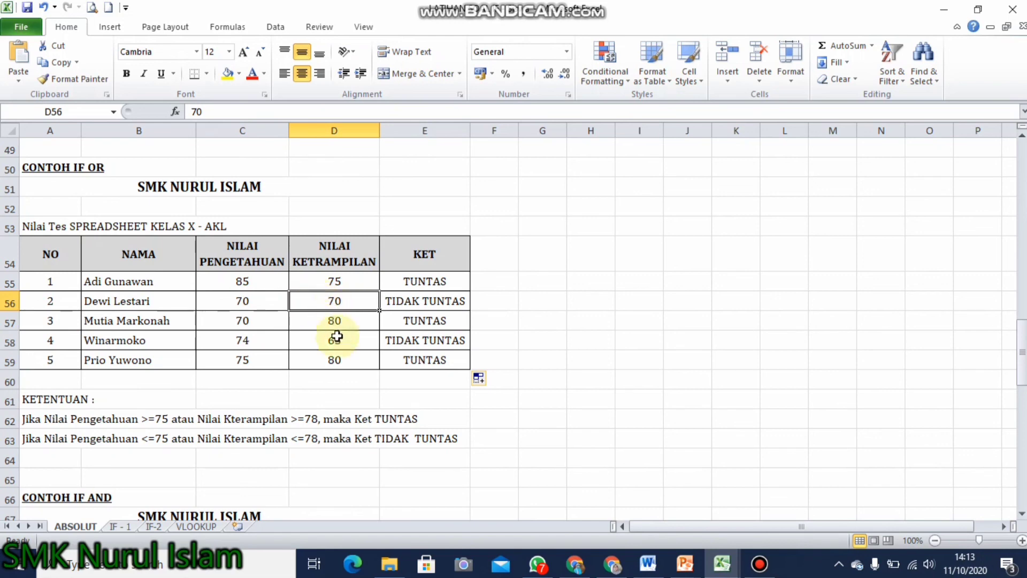
{"action": "left_click", "coordinate": [263, 325]}
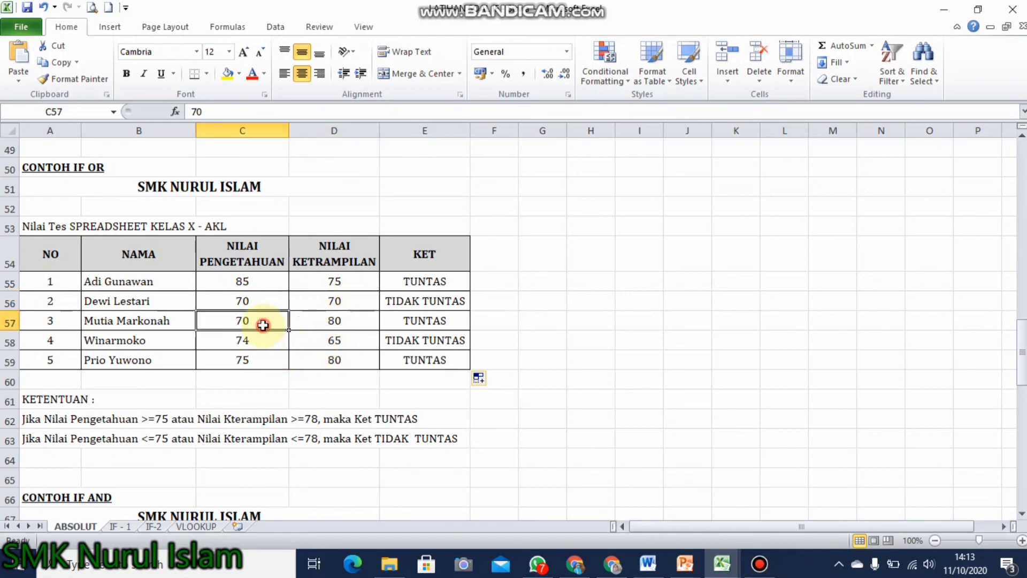
{"action": "left_click", "coordinate": [412, 322]}
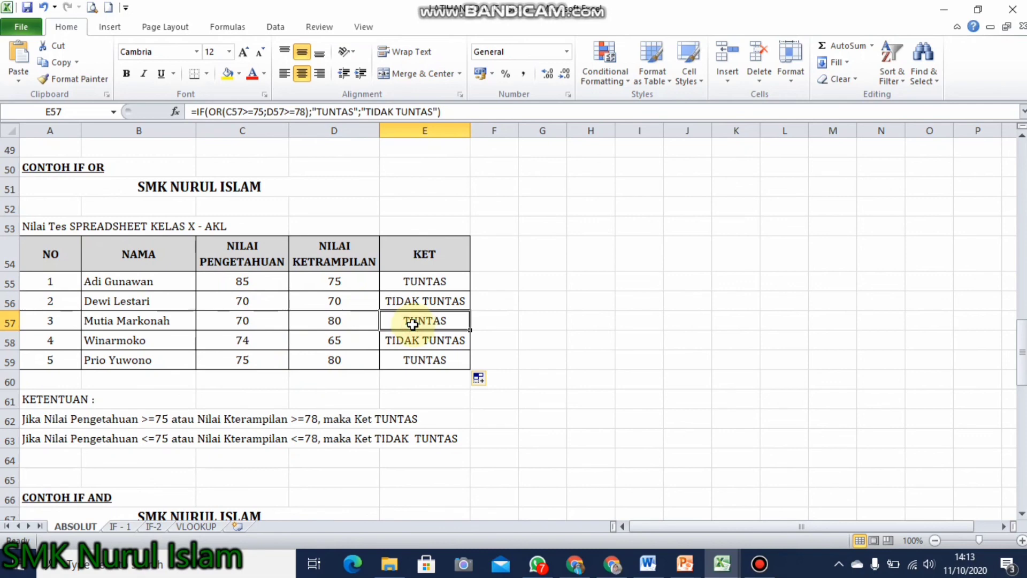
{"action": "left_click", "coordinate": [334, 320]}
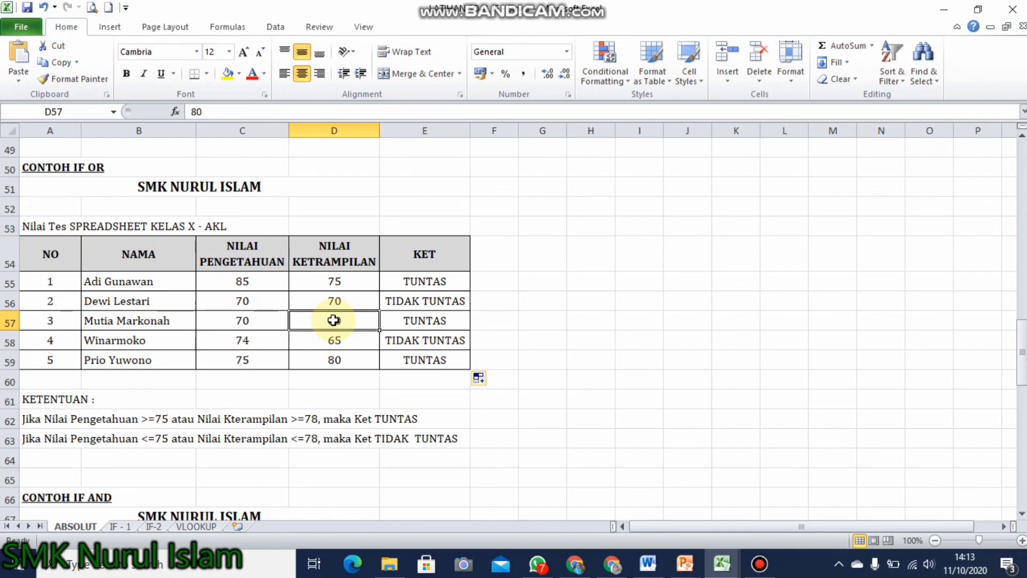
{"action": "left_click", "coordinate": [411, 319]}
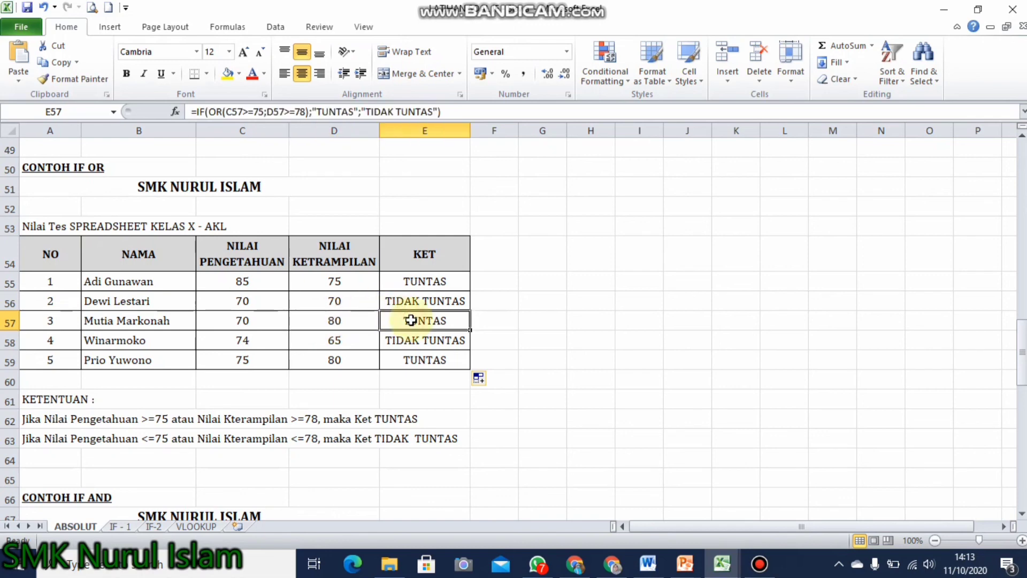